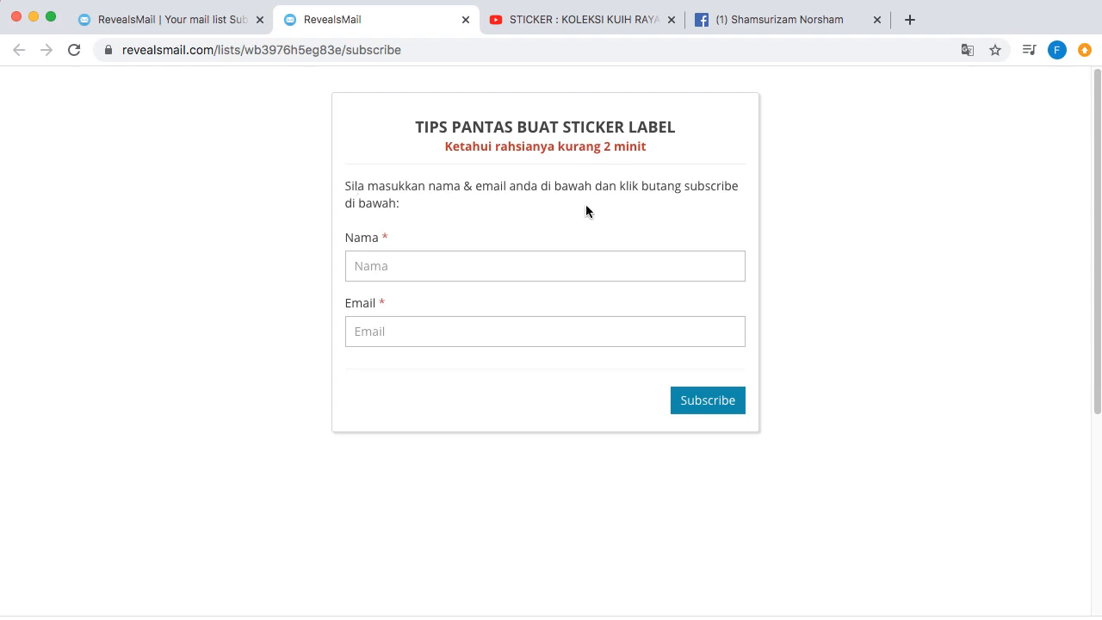
- Open the Subscription confirmed page of the Sticker Label list for editing, at its redirect URL setting
{"action": "left_click", "coordinate": [178, 25]}
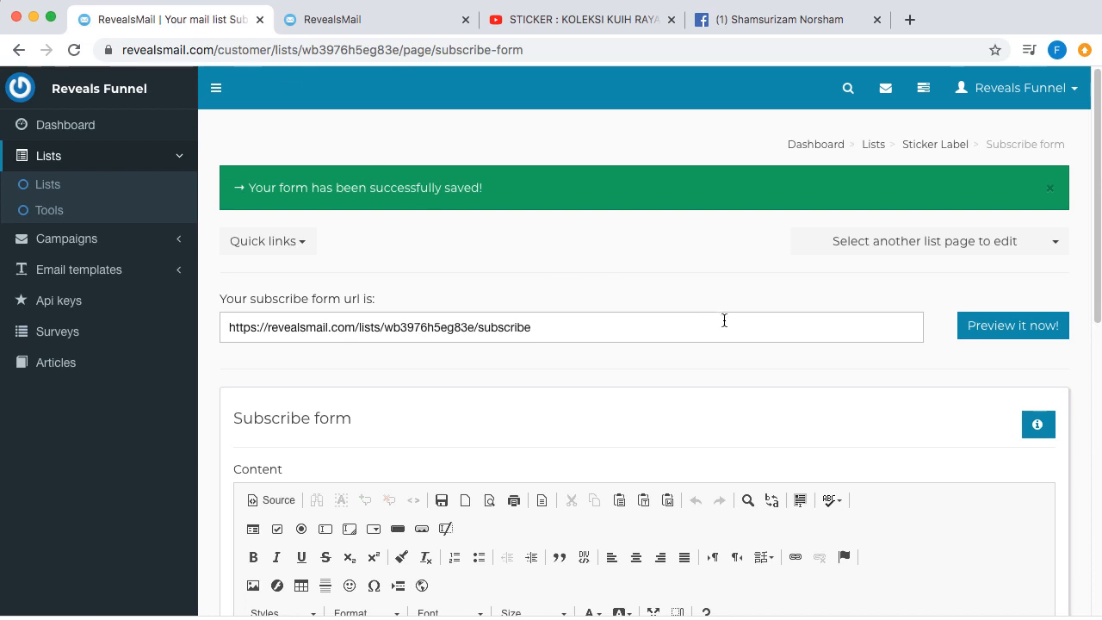
{"action": "left_click", "coordinate": [930, 152]}
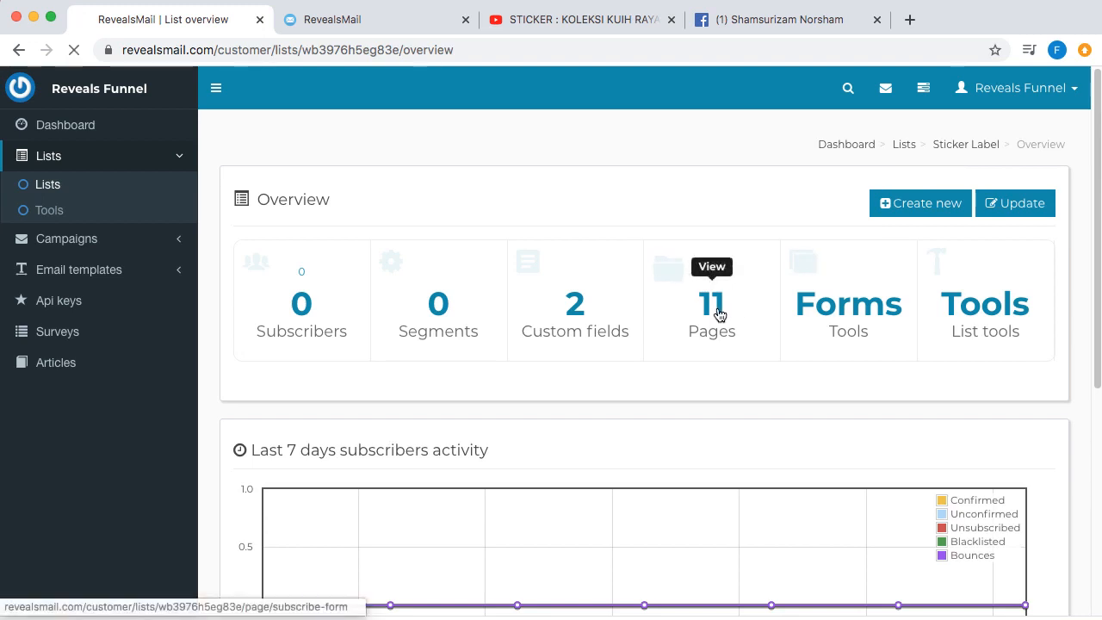
{"action": "left_click", "coordinate": [718, 314]}
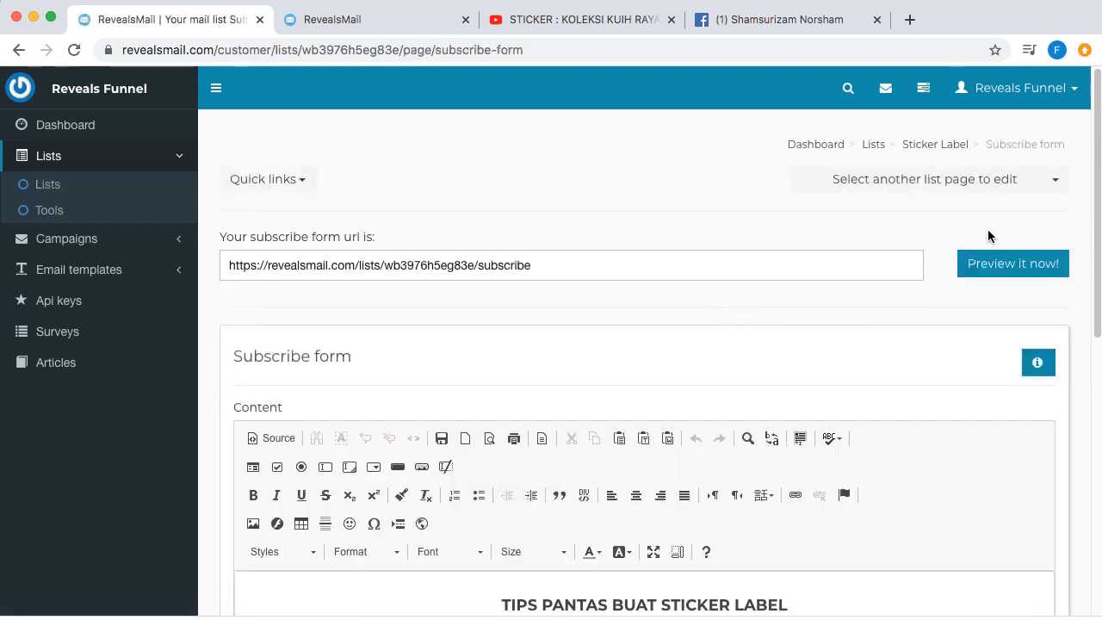
{"action": "left_click", "coordinate": [1053, 181]}
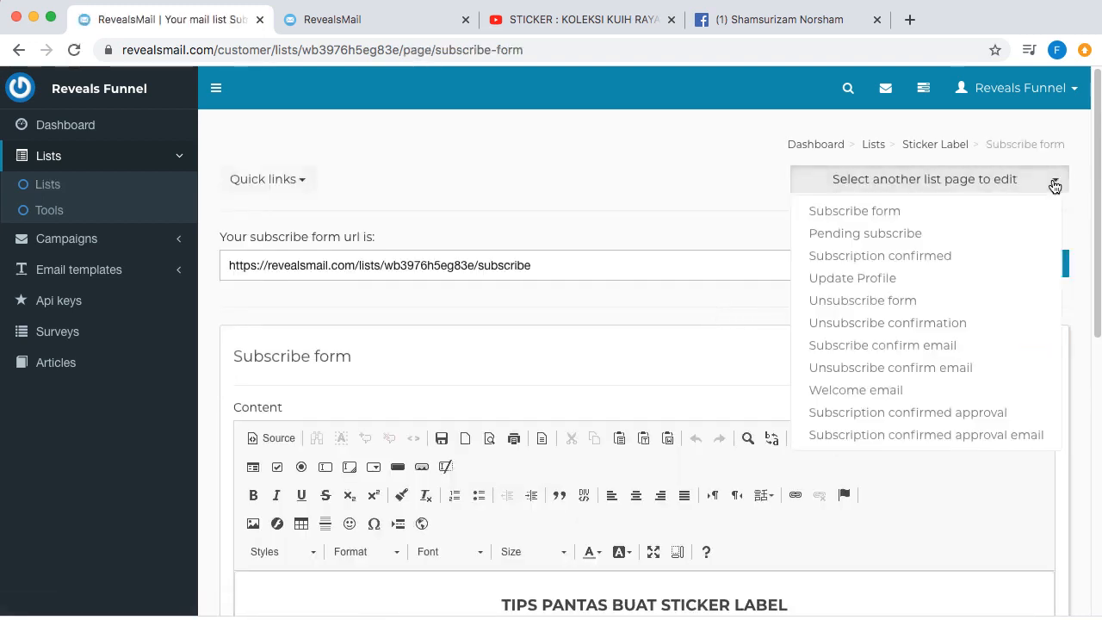
{"action": "left_click", "coordinate": [922, 256]}
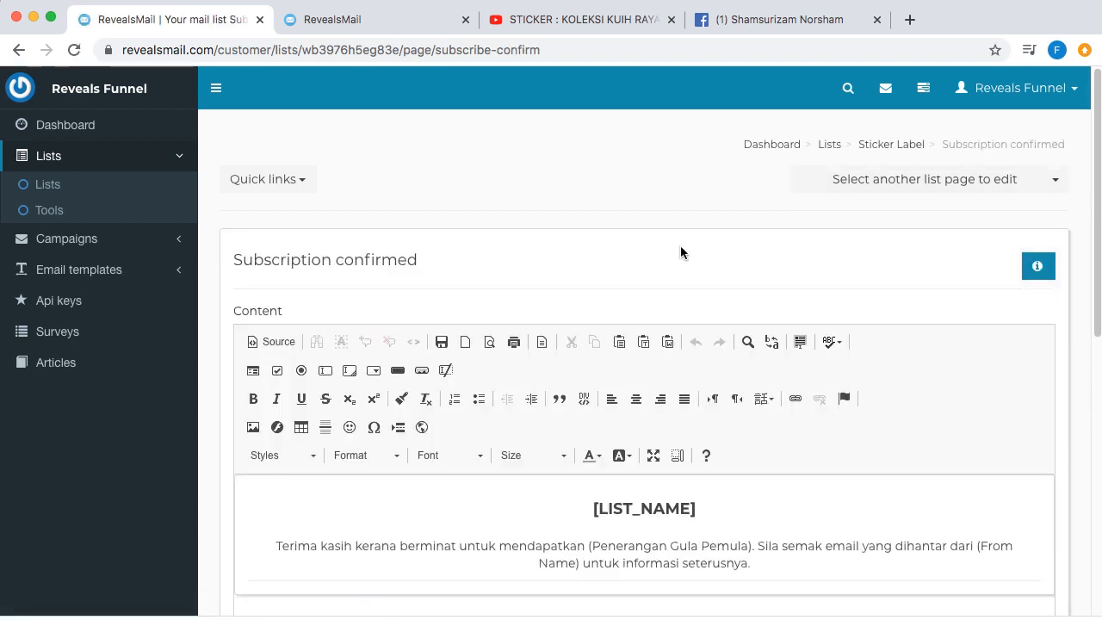
{"action": "scroll", "coordinate": [677, 258], "scroll_direction": "down", "scroll_amount": 7}
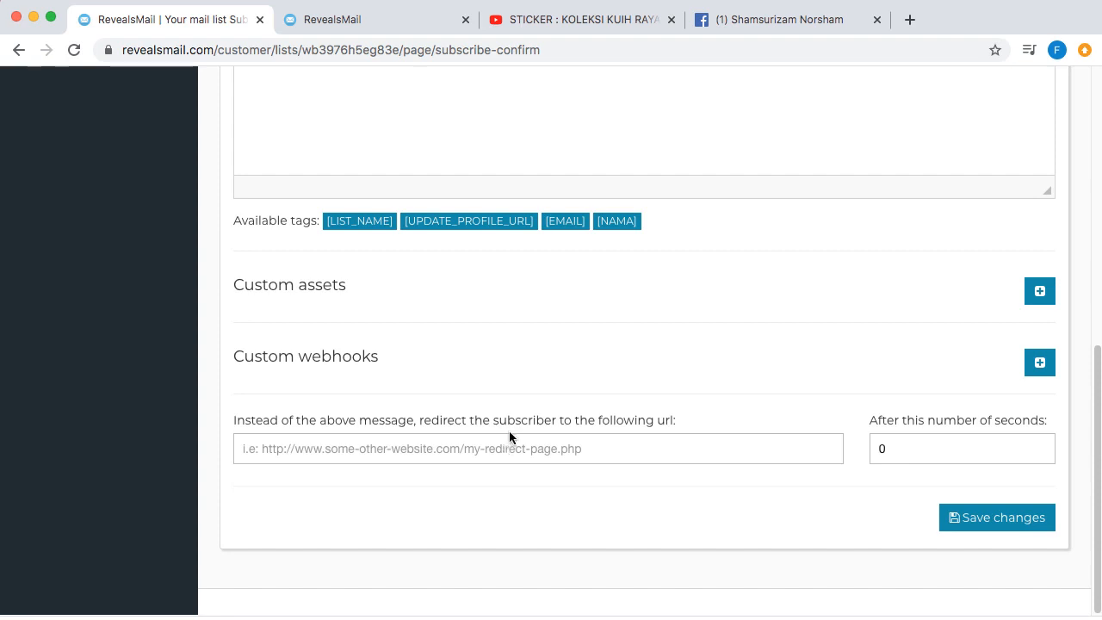
- Copy the web address of the YouTube video "STICKER : KOLEKSI KUIH RAYA"
{"action": "left_click", "coordinate": [580, 21]}
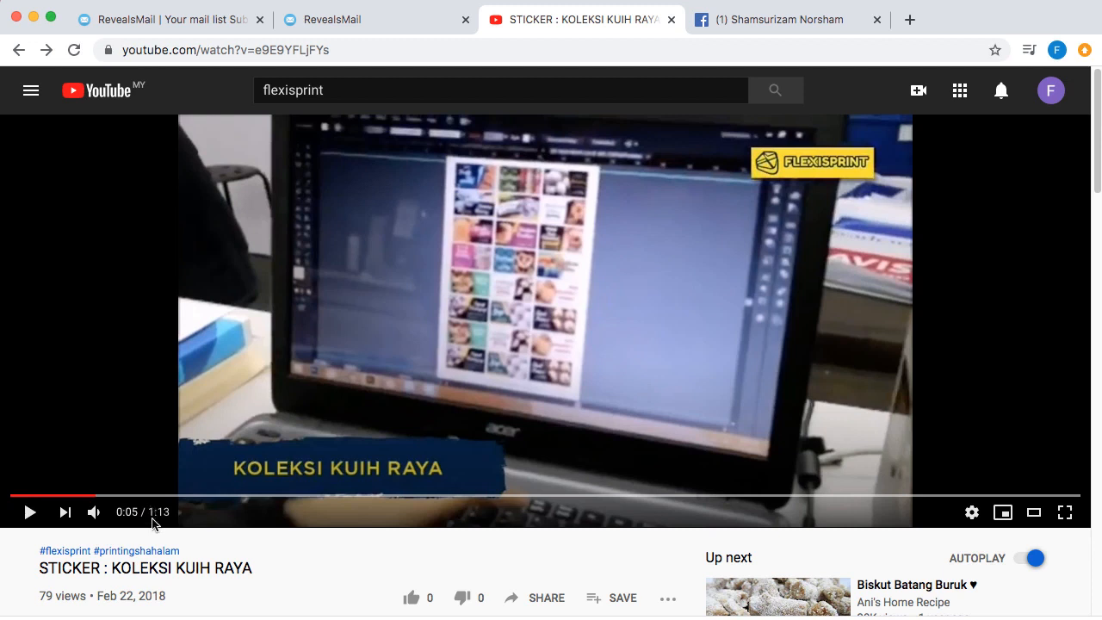
{"action": "left_click", "coordinate": [339, 51]}
{"action": "key", "text": "super+c"}
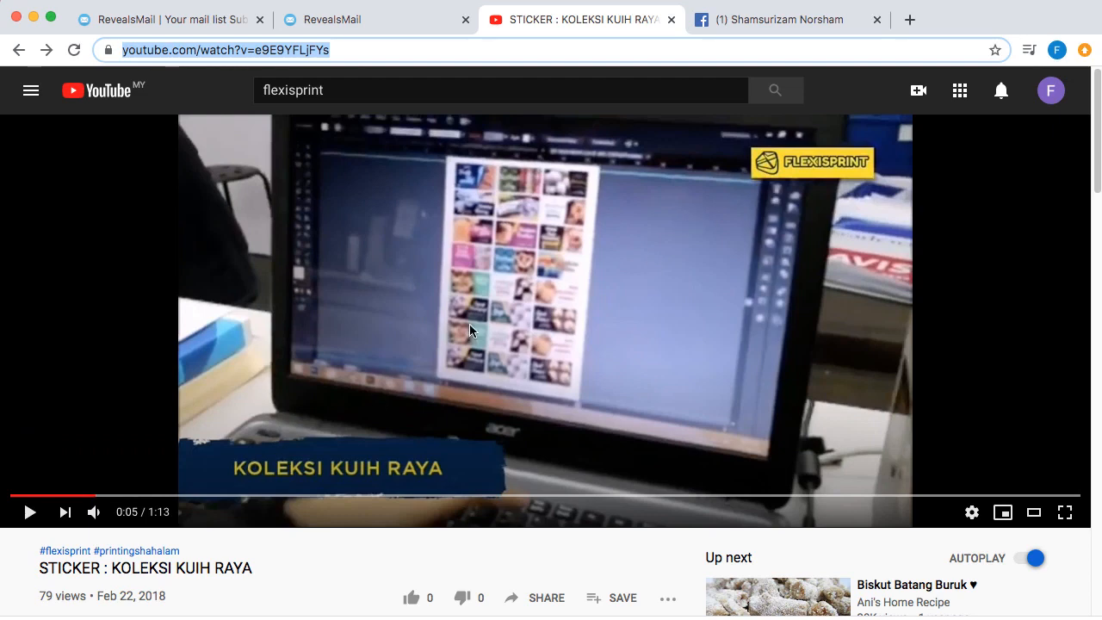
- Preview the sticker video near its end, then replay its opening seconds and pause it
{"action": "left_click_drag", "start_coordinate": [99, 499], "coordinate": [875, 508]}
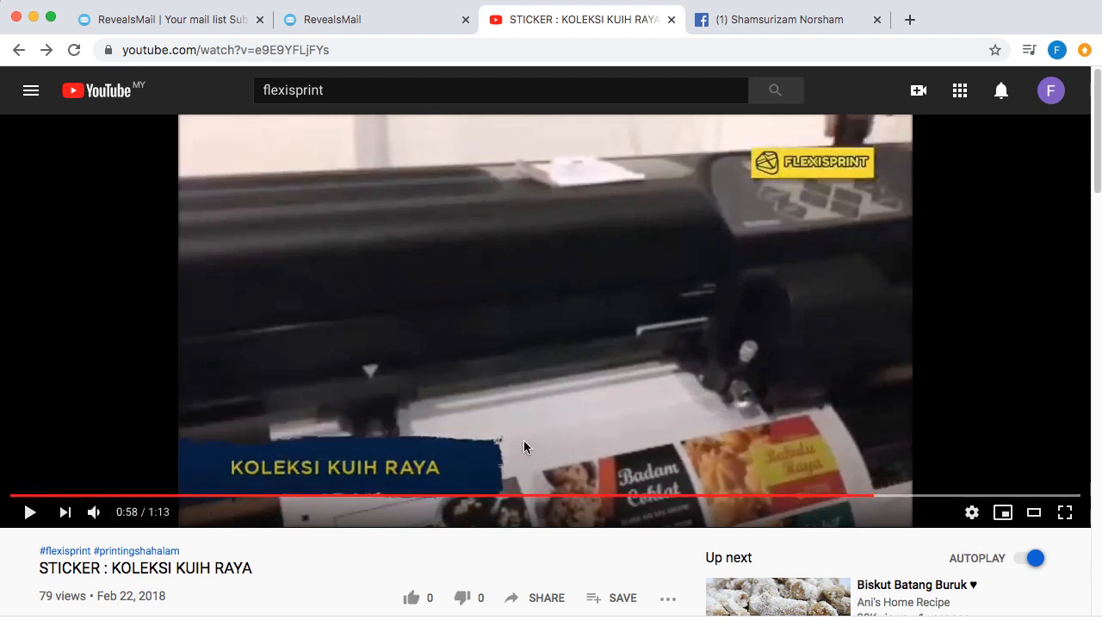
{"action": "left_click_drag", "start_coordinate": [868, 497], "coordinate": [1018, 499]}
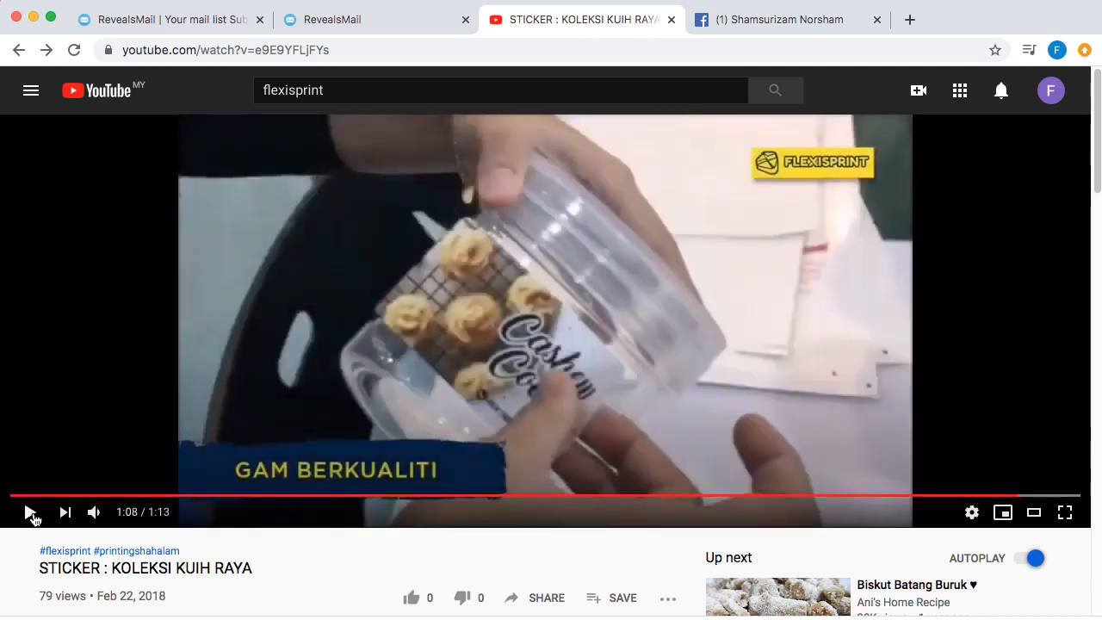
{"action": "left_click", "coordinate": [30, 513]}
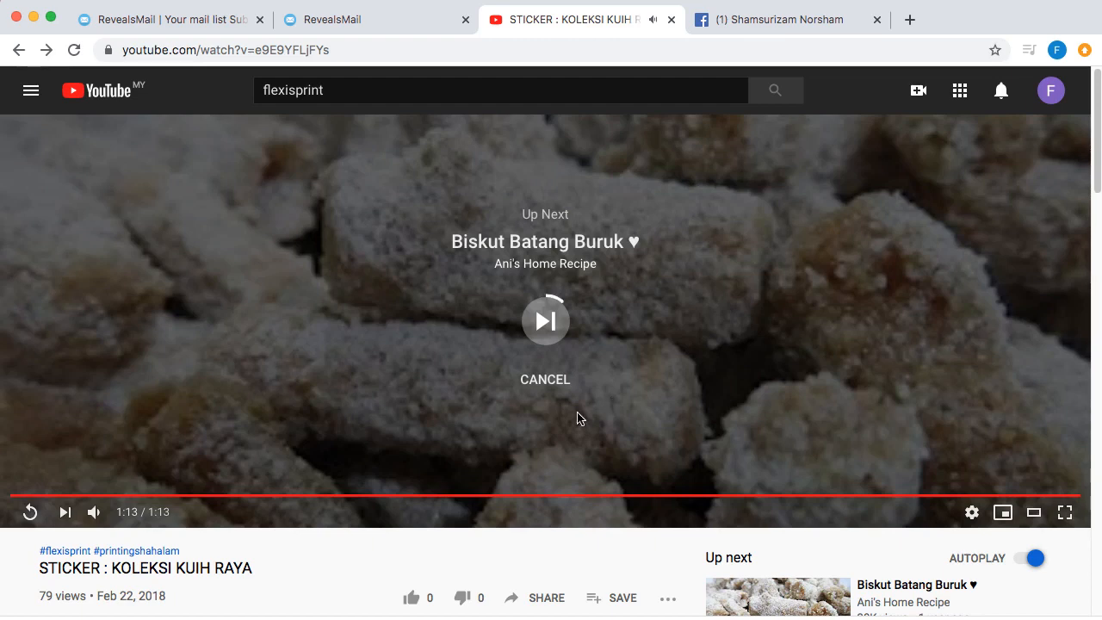
{"action": "left_click", "coordinate": [30, 511]}
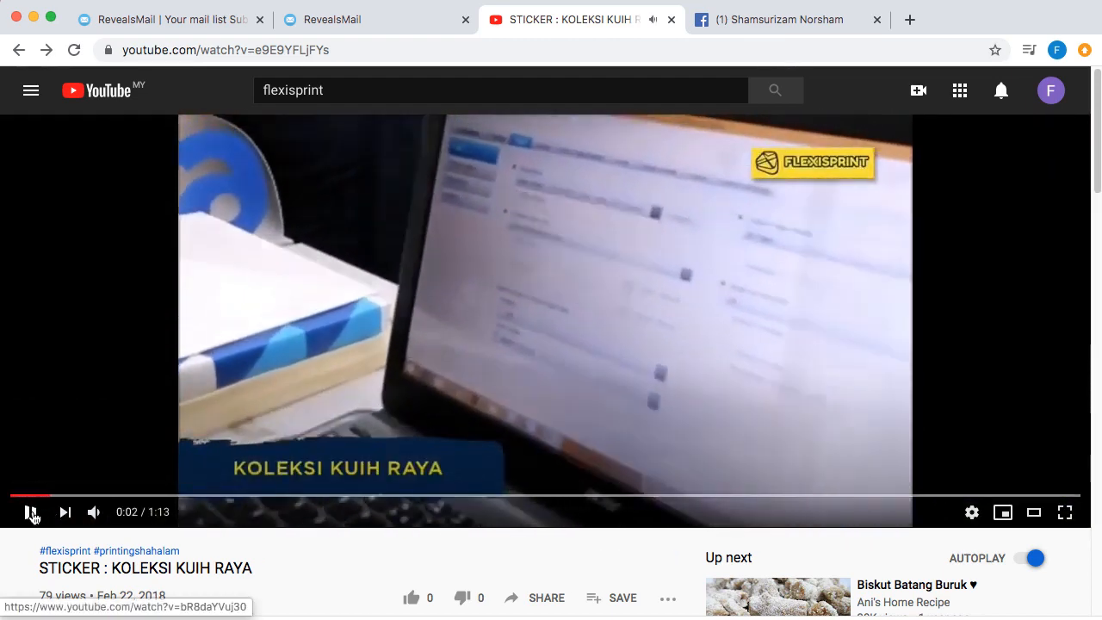
{"action": "left_click", "coordinate": [31, 512]}
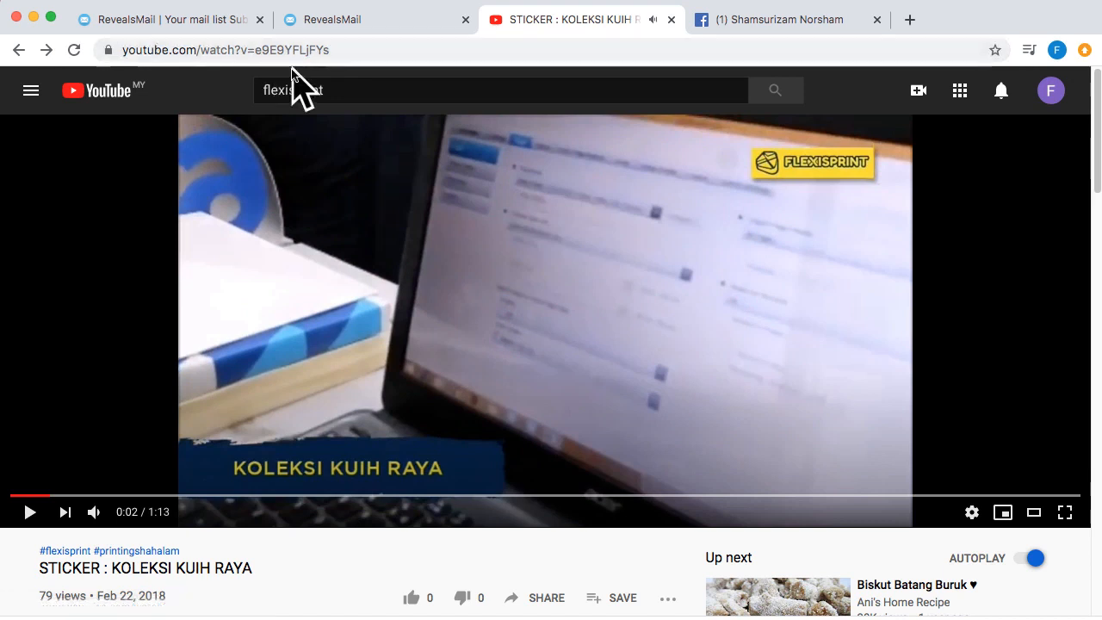
{"action": "left_click", "coordinate": [341, 26]}
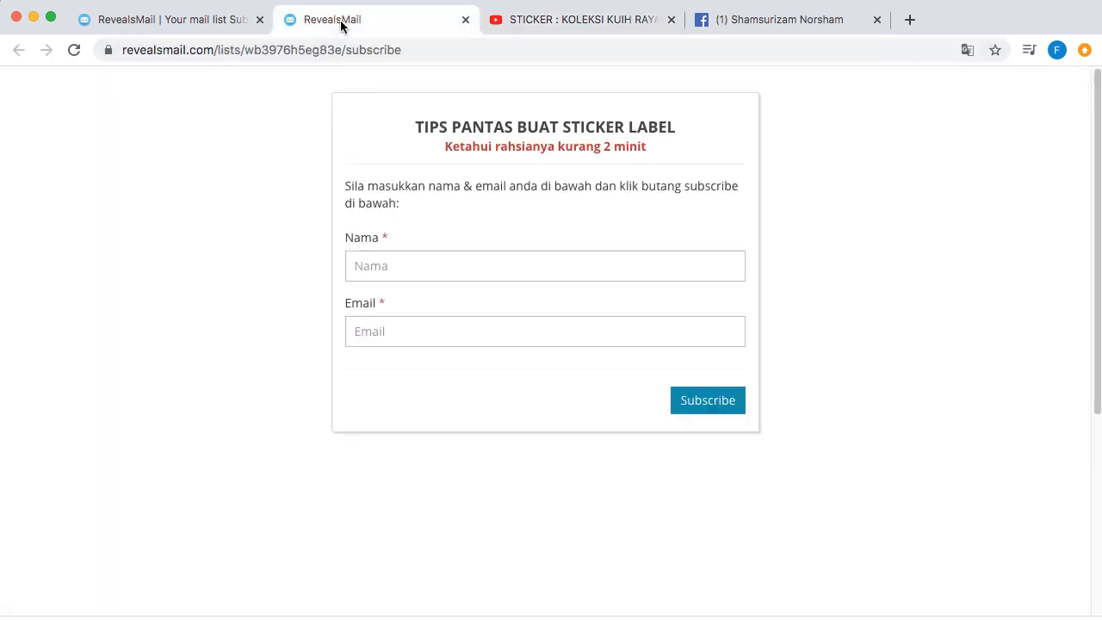
{"action": "left_click", "coordinate": [191, 20]}
{"action": "left_click", "coordinate": [428, 448]}
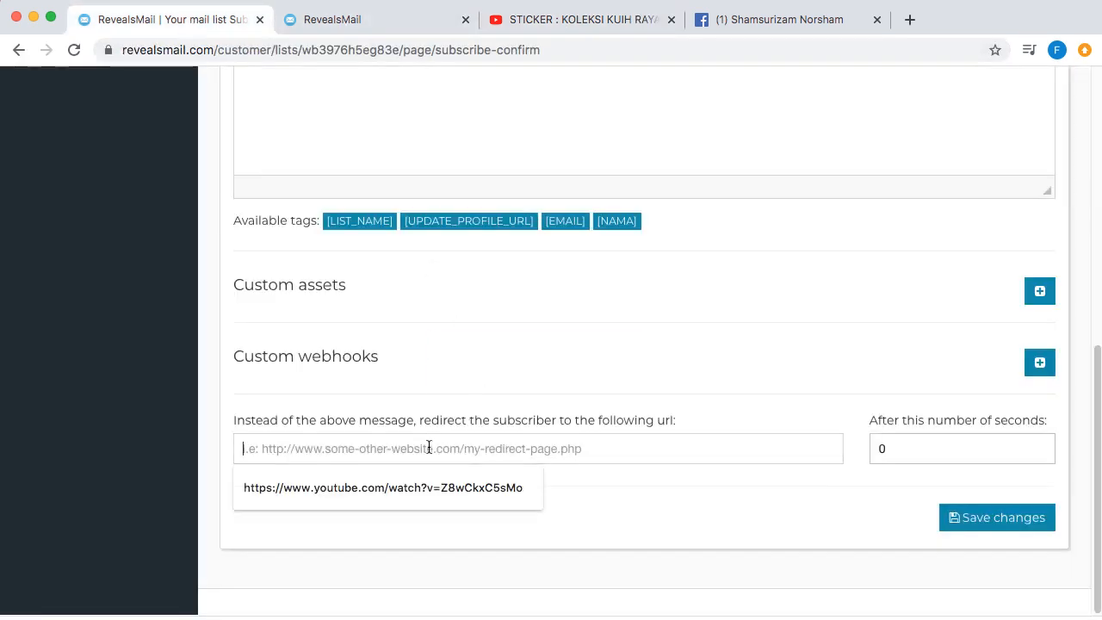
{"action": "key", "text": "super+v"}
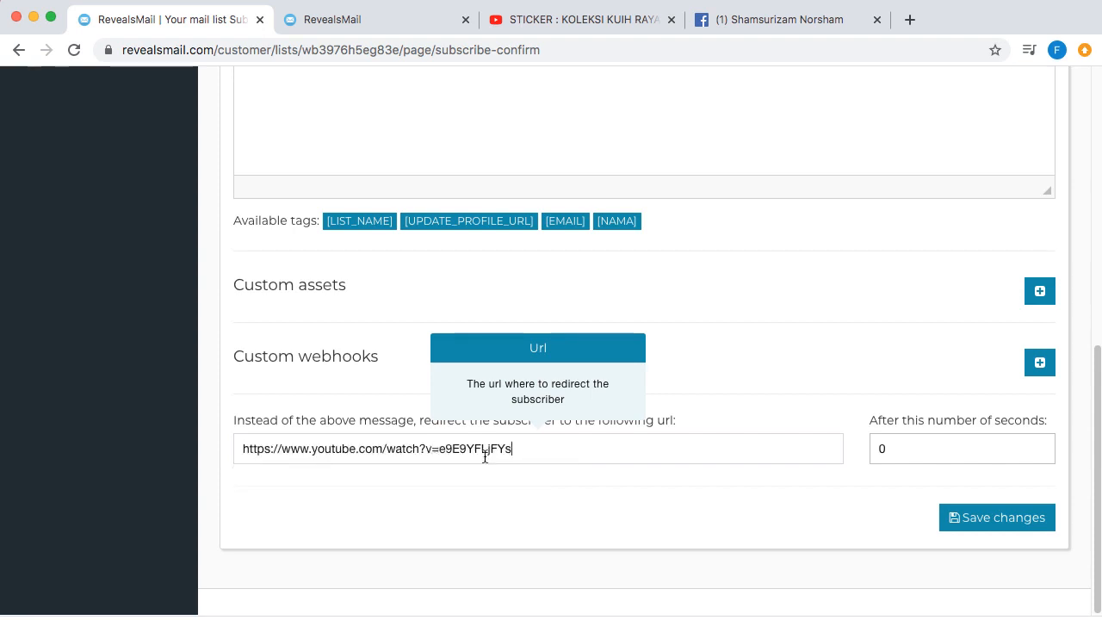
{"action": "left_click", "coordinate": [994, 526]}
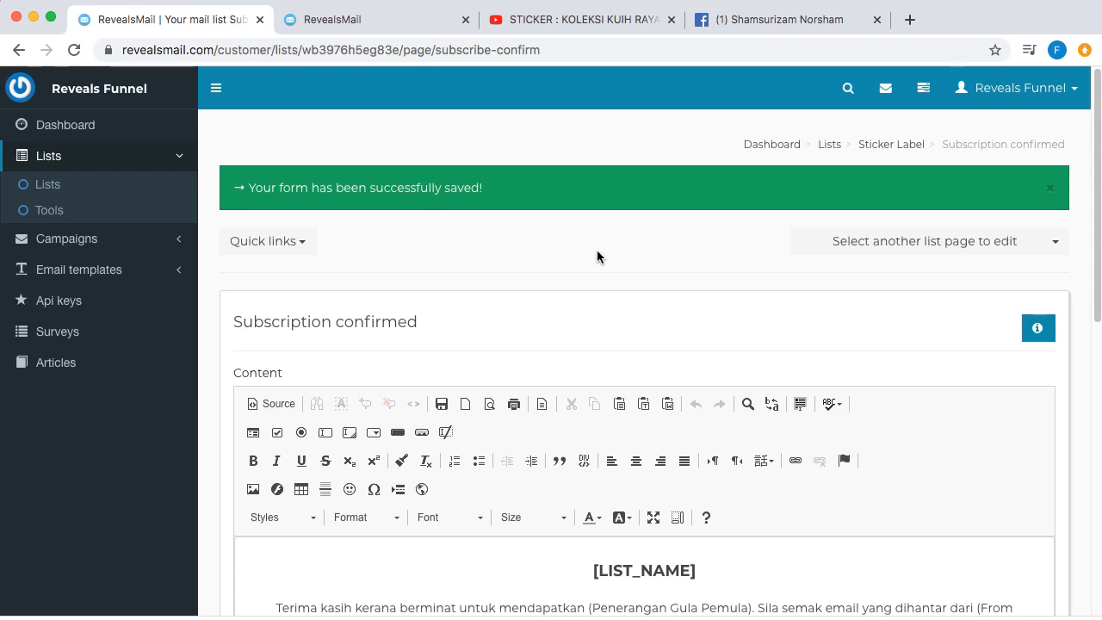
- Open the list's Welcome email page and set the email subject to "Video Rahsia Buat Sticker Label Dengan Pantas"
{"action": "left_click", "coordinate": [1034, 251]}
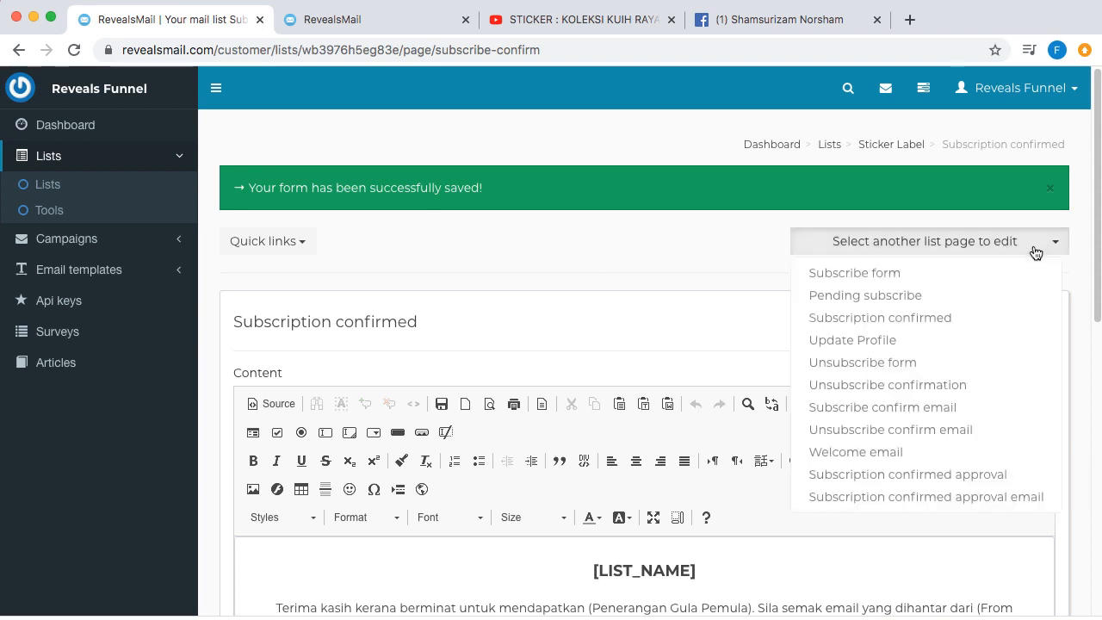
{"action": "left_click", "coordinate": [878, 452]}
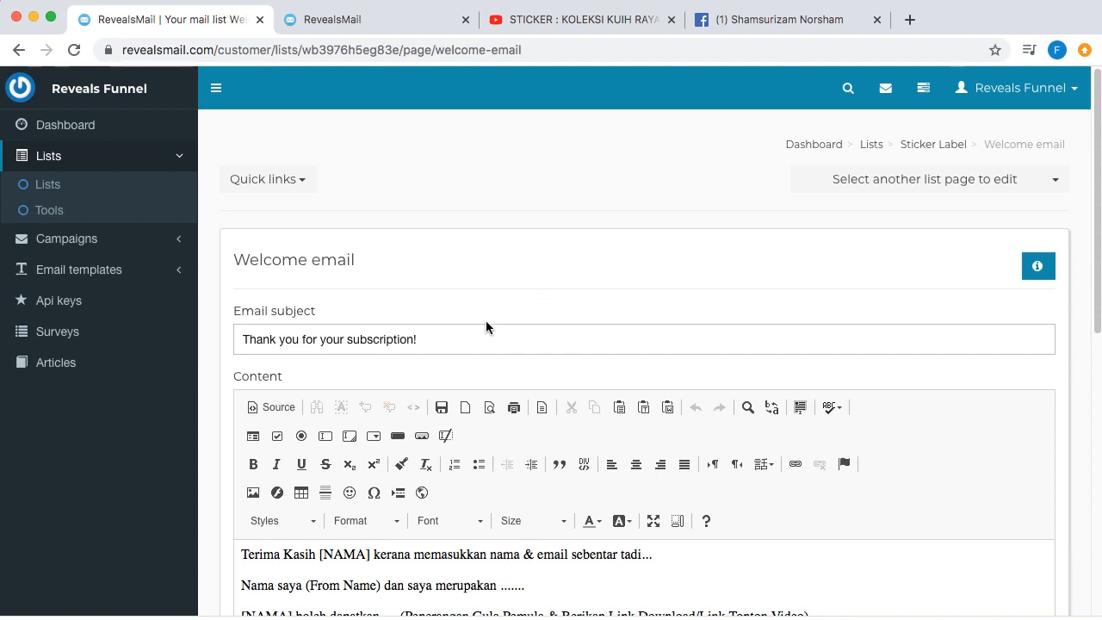
{"action": "left_click_drag", "start_coordinate": [447, 341], "coordinate": [239, 342]}
{"action": "type", "text": "Vi"}
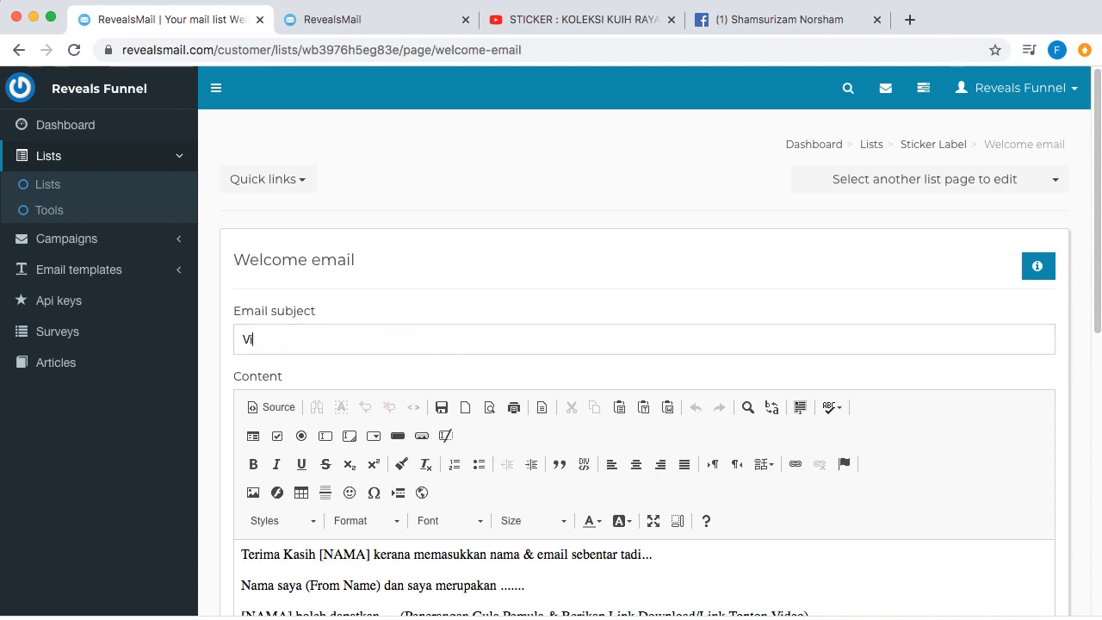
{"action": "type", "text": "deo Rahsia Buat St"}
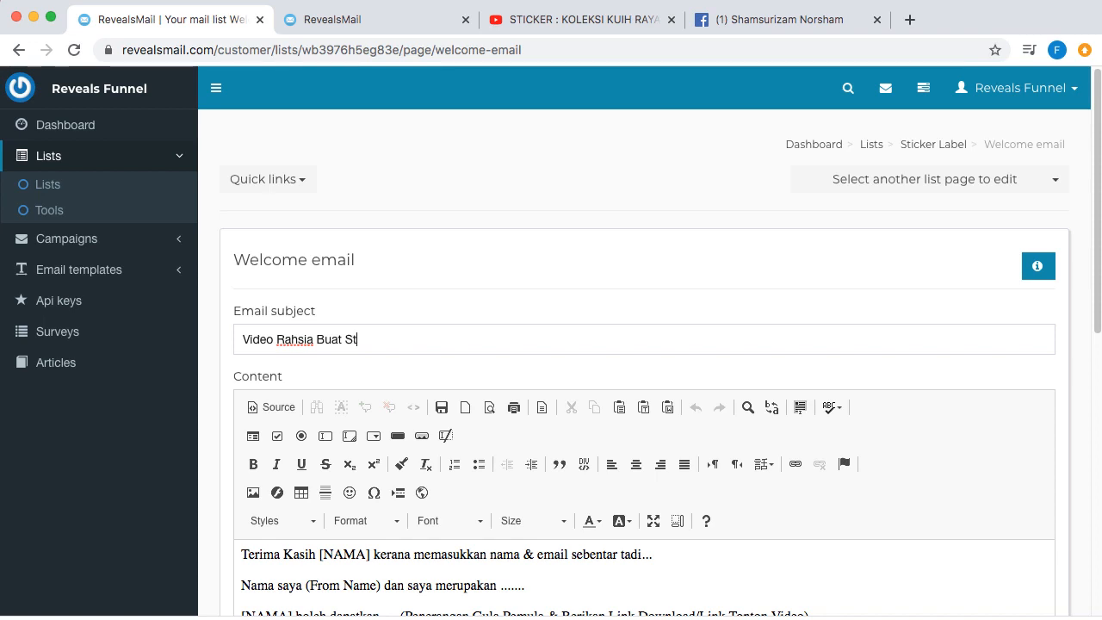
{"action": "type", "text": "icker Label Dengan Pantas"}
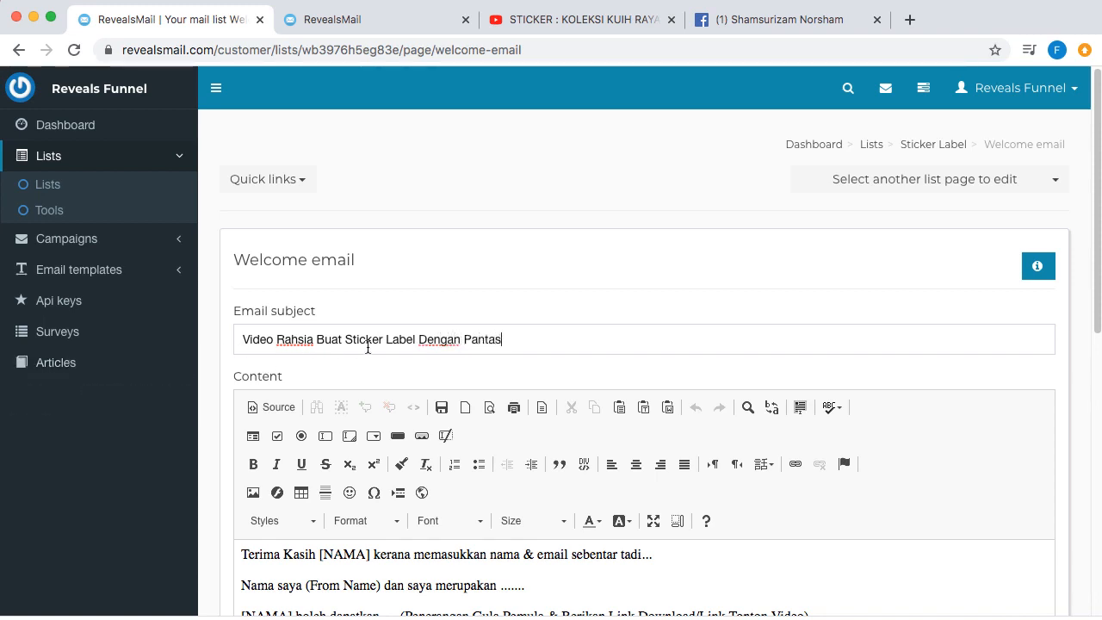
- Replace the (From Name) placeholder after "Nama saya" in the welcome email with the sender's name
{"action": "scroll", "coordinate": [469, 362], "scroll_direction": "down", "scroll_amount": 5}
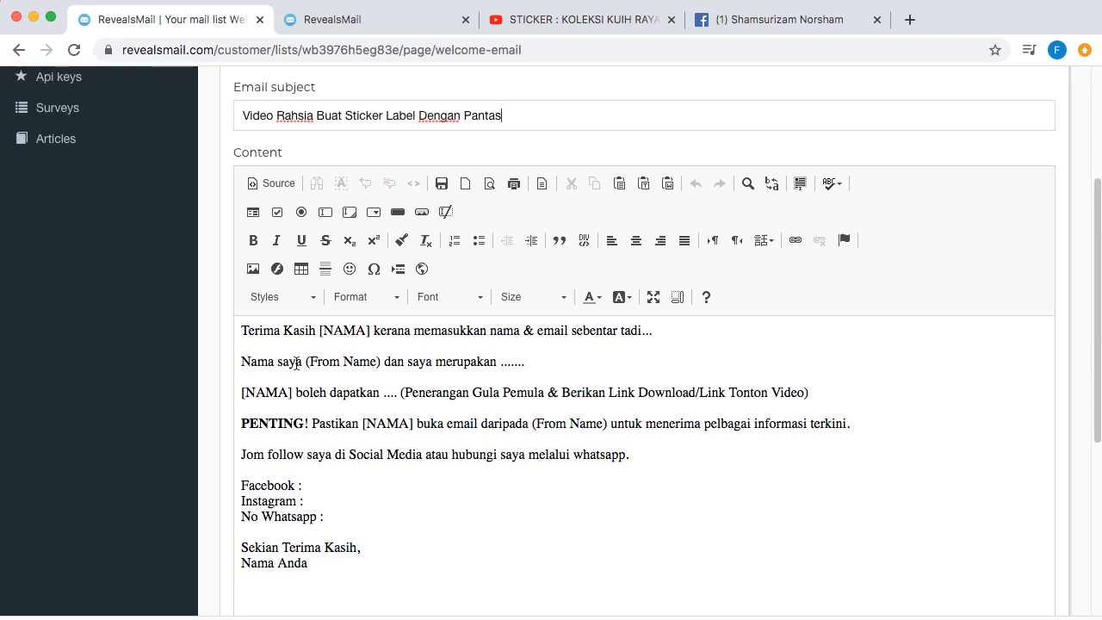
{"action": "left_click_drag", "start_coordinate": [306, 361], "coordinate": [378, 365]}
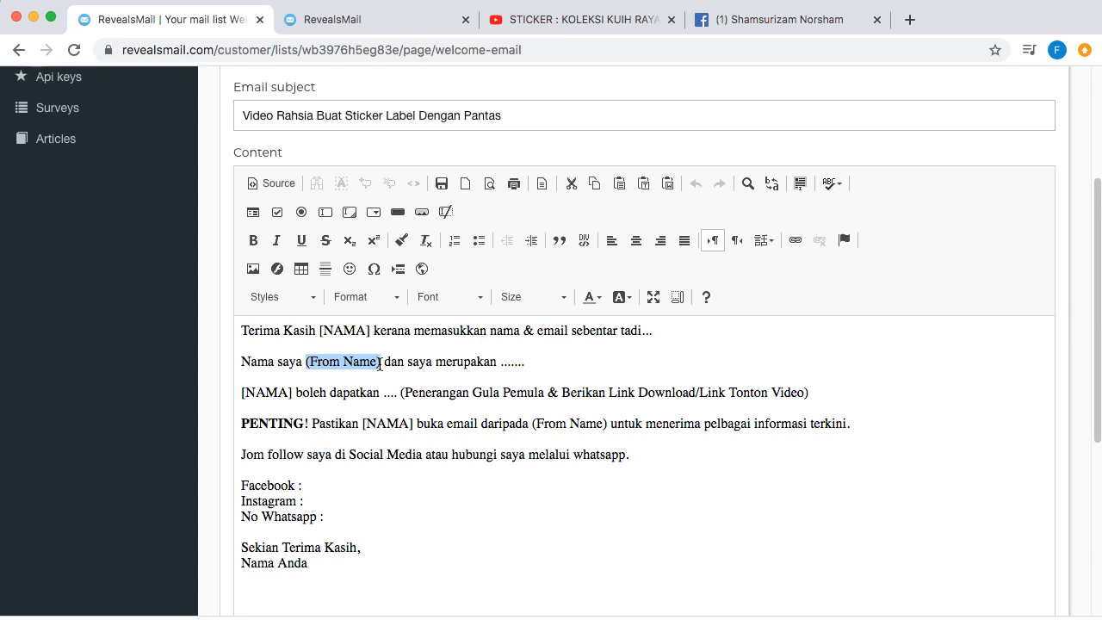
{"action": "type", "text": "Sham"}
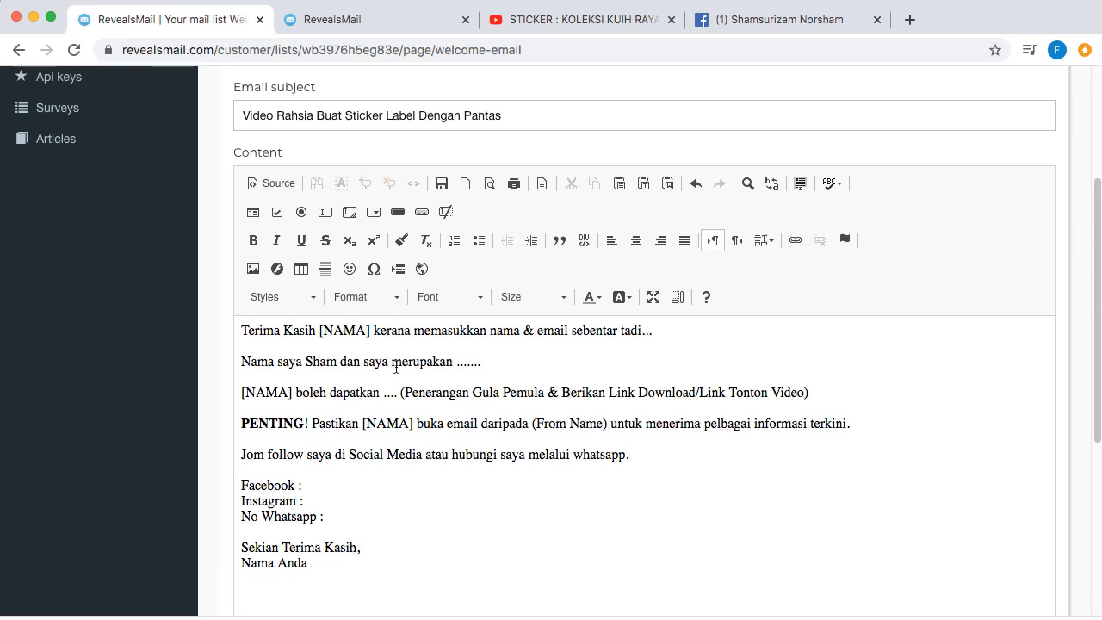
- Replace "merupakan ......." in the introduction line with "ingin berkongsi berkaitan, tips buat sticker label untuk kuih raya dengan pantas."
{"action": "left_click_drag", "start_coordinate": [393, 363], "coordinate": [550, 364]}
{"action": "type", "text": "ingin berkon"}
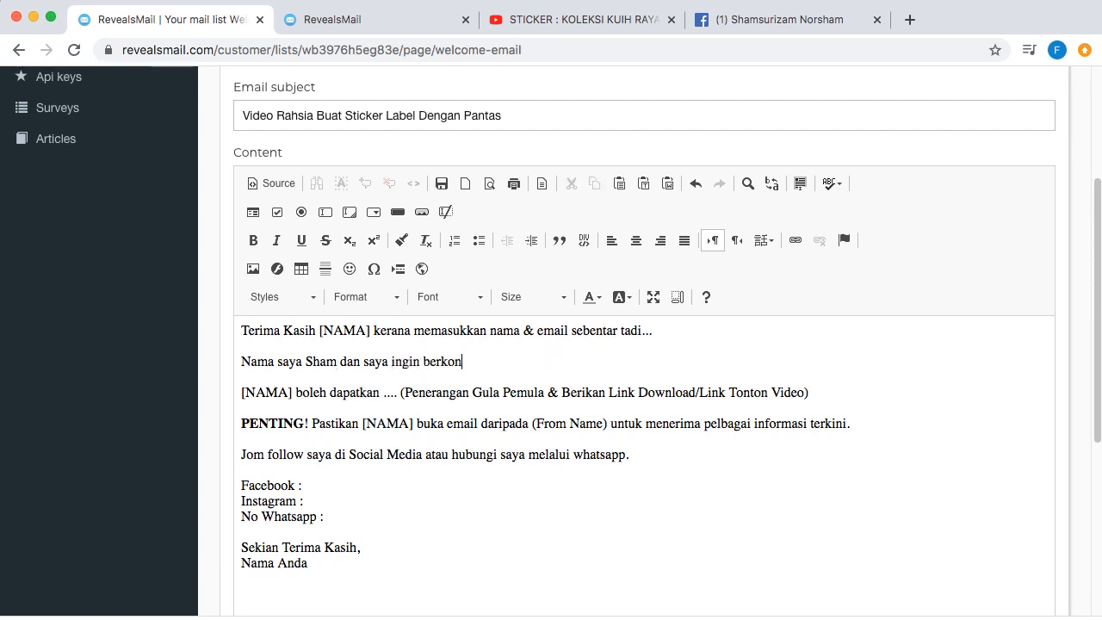
{"action": "type", "text": "gsi berkauitan, t"}
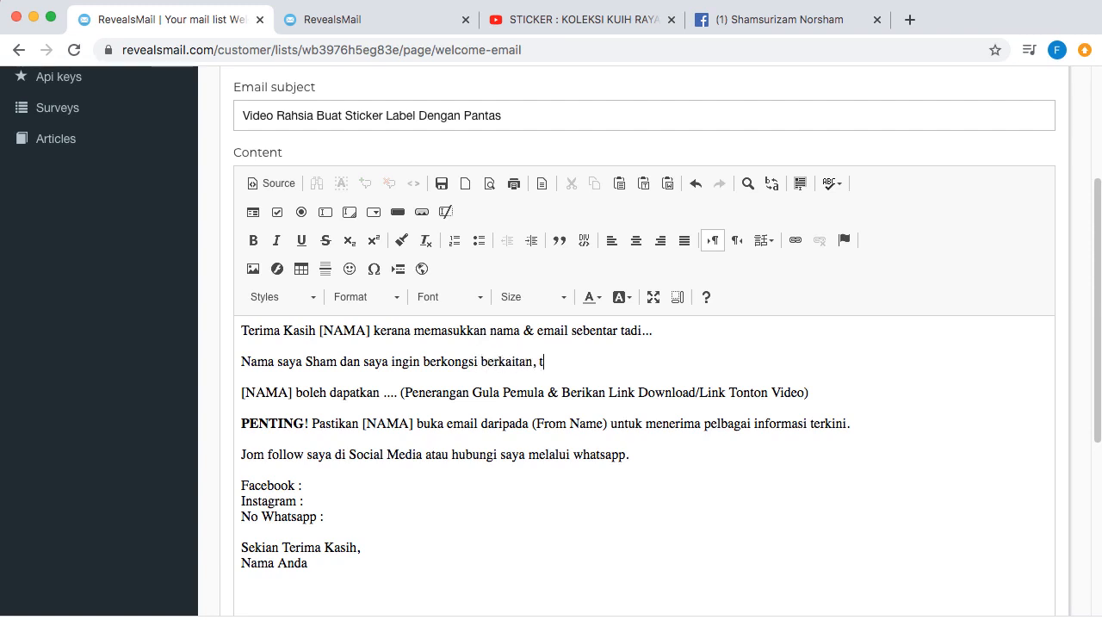
{"action": "type", "text": "ips buat sticker "}
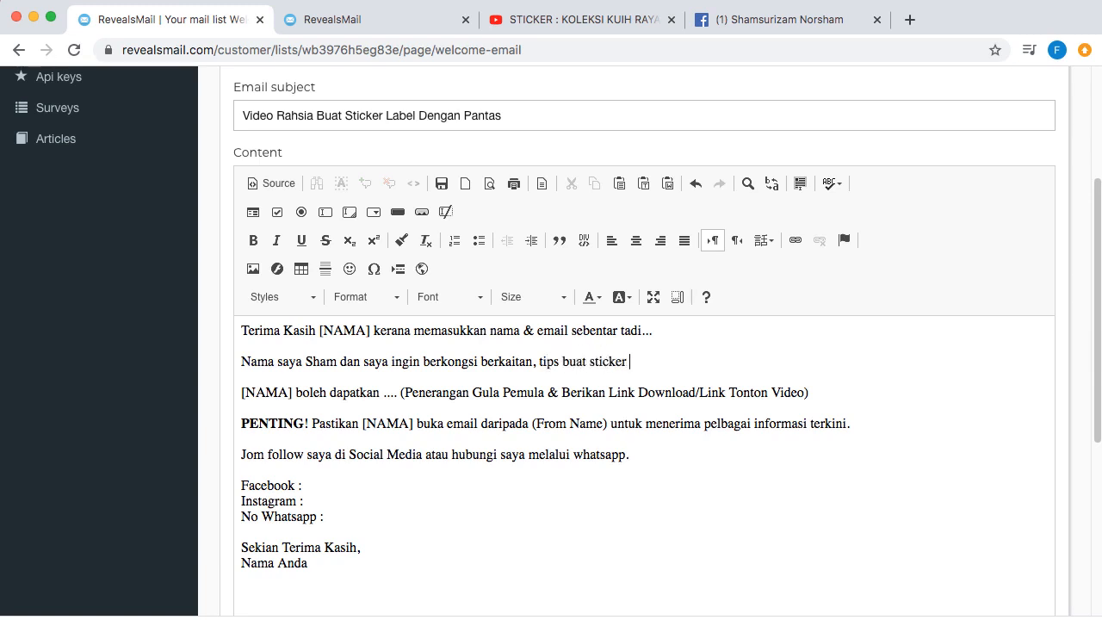
{"action": "type", "text": "label untuk kuih raya "}
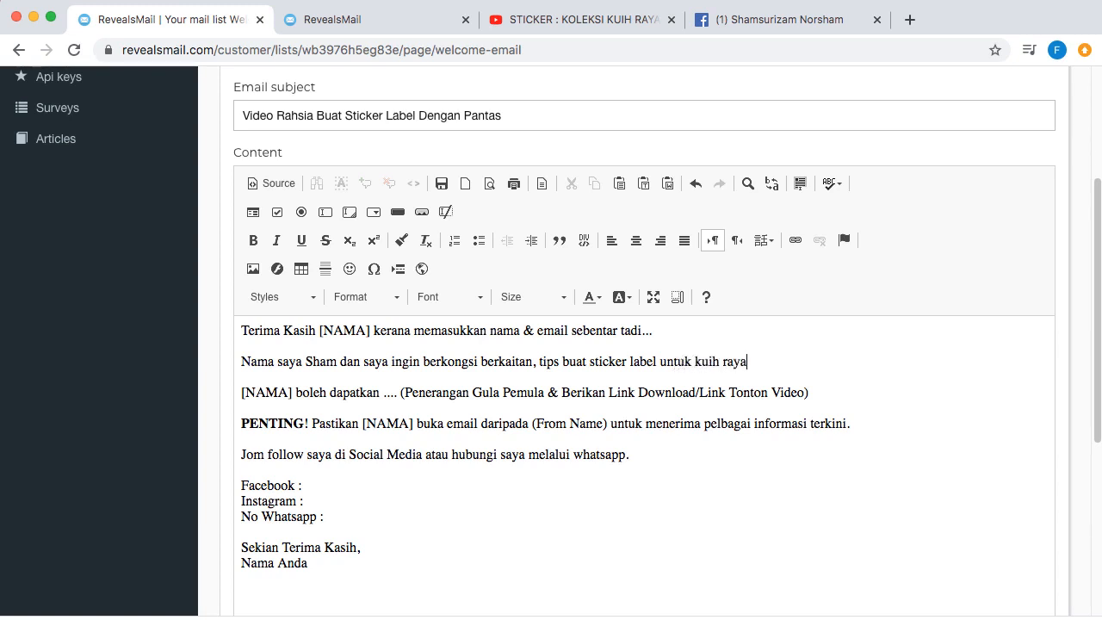
{"action": "type", "text": "dengan panta"}
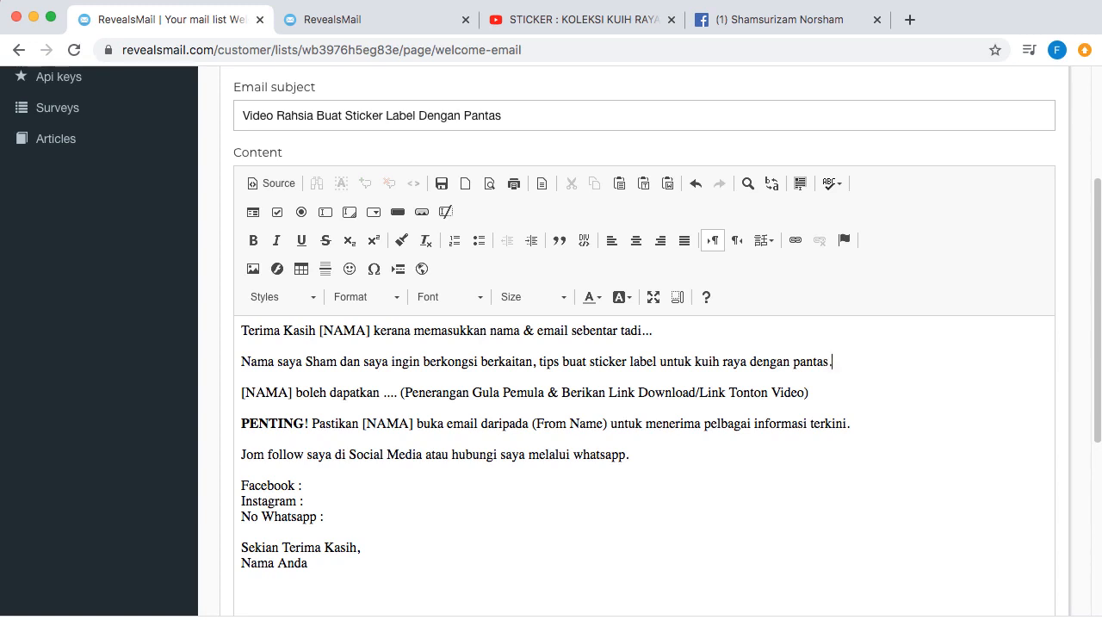
{"action": "type", "text": "s."}
{"action": "key", "text": "Return"}
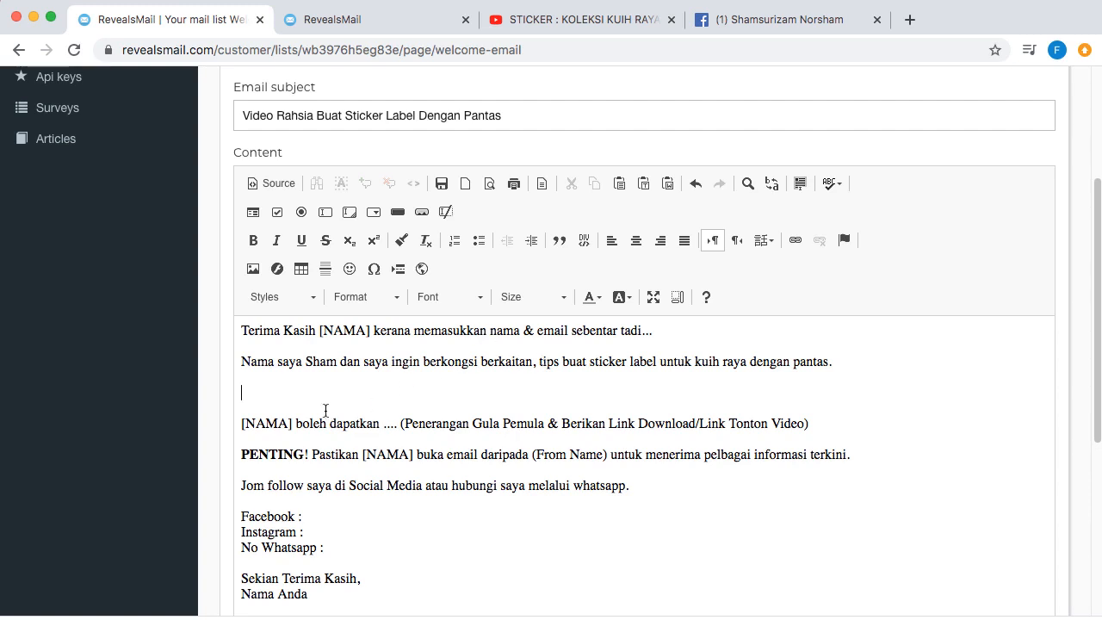
{"action": "left_click", "coordinate": [256, 392]}
{"action": "key", "text": "BackSpace"}
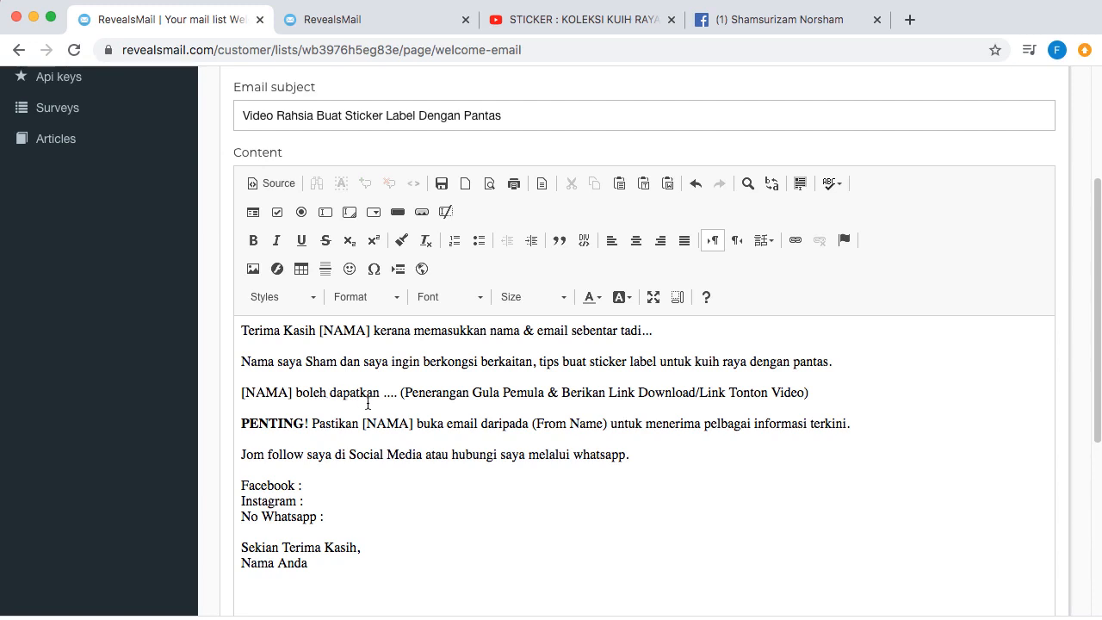
- Replace the text after "[NAMA] boleh dapatkan" with "sticker label untuk kuih raya dengan cara klik link di bawah:" and add an empty line below
{"action": "left_click_drag", "start_coordinate": [383, 395], "coordinate": [844, 395]}
{"action": "key", "text": "BackSpace"}
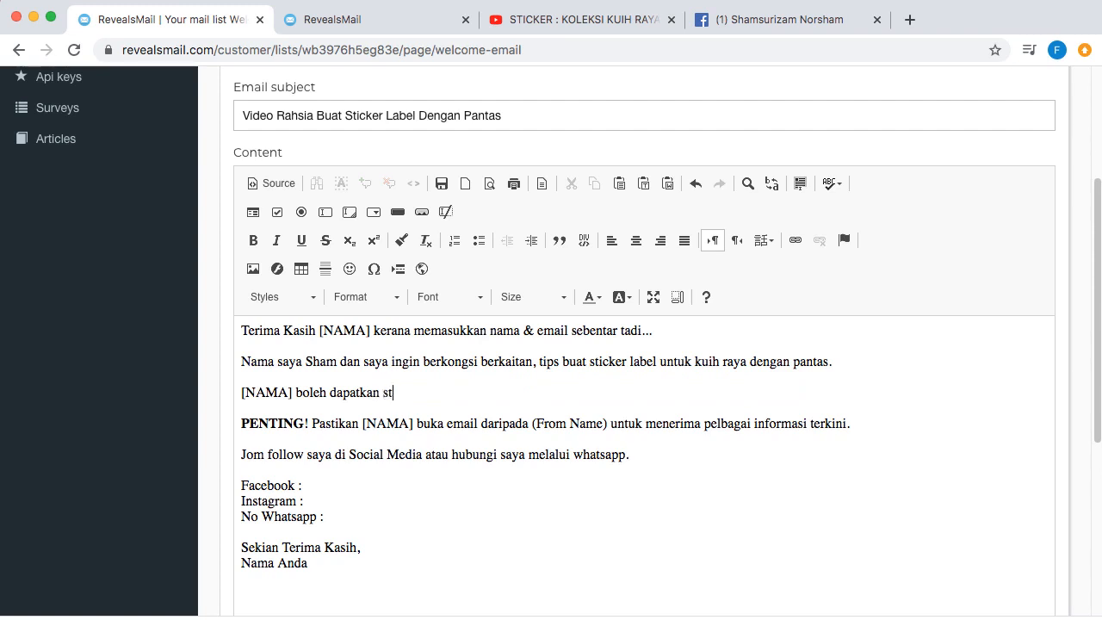
{"action": "type", "text": "sticker label unt"}
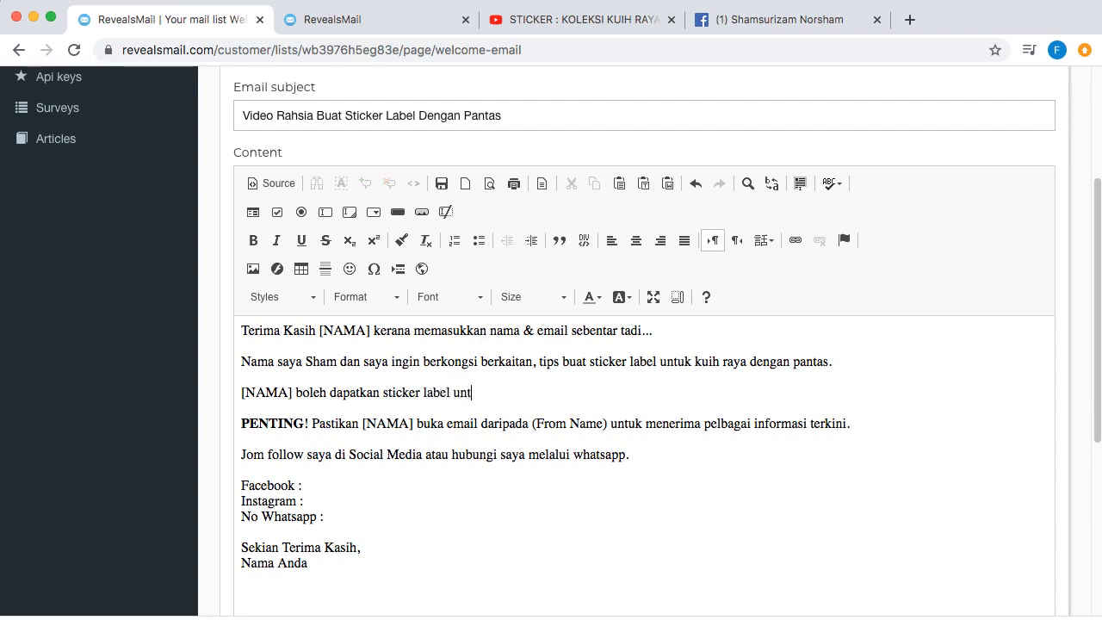
{"action": "type", "text": "uk kuih raya dengan cara "}
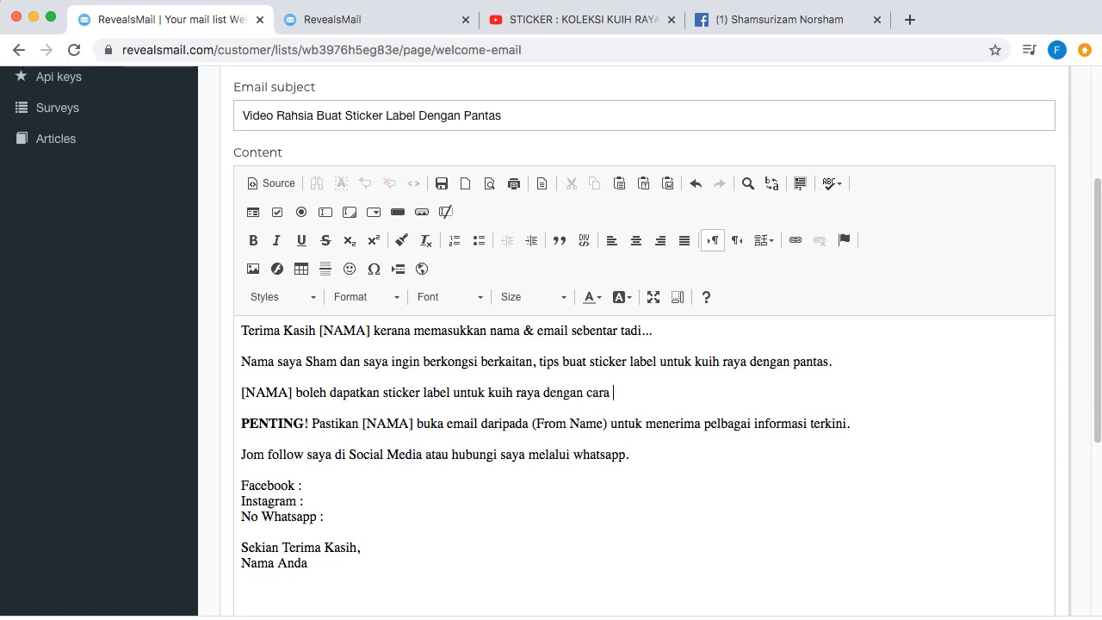
{"action": "type", "text": "klik link di bawah"}
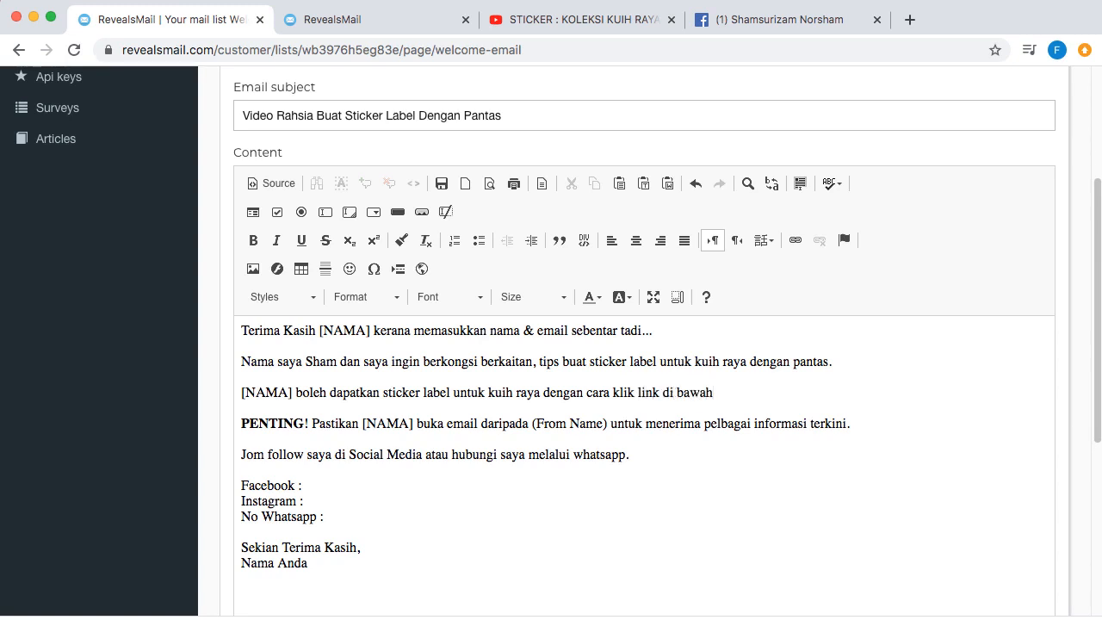
{"action": "type", "text": ":"}
{"action": "key", "text": "Return"}
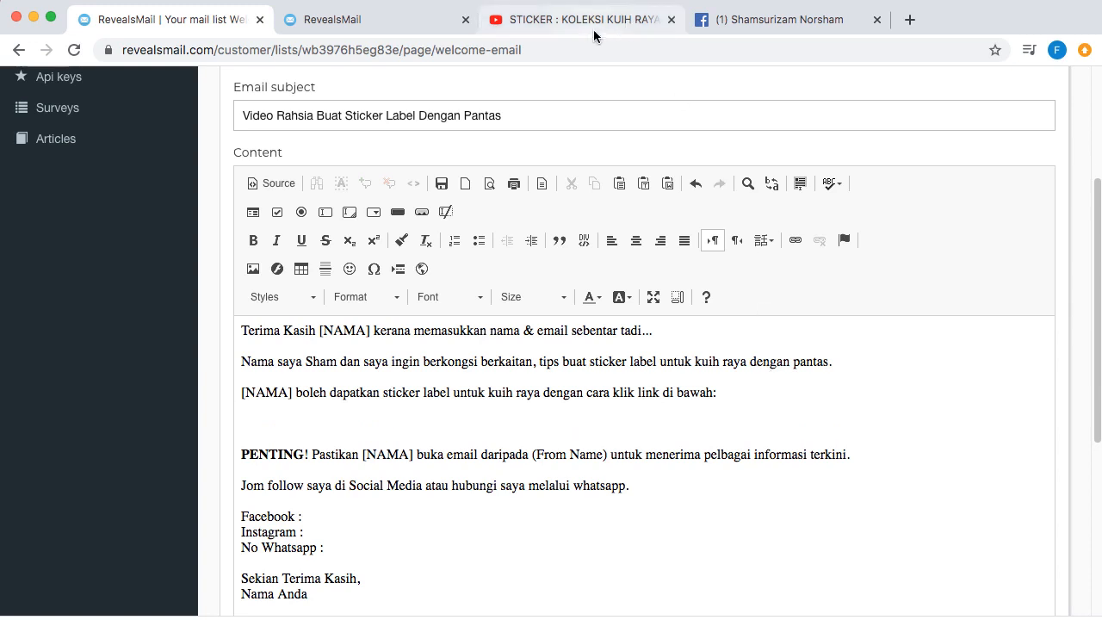
- Open flexisprint.my in a new browser tab and go to the Kiss Cut Sheet Labels (Cut to Shape) product under Sticker Label Printing
{"action": "left_click", "coordinate": [909, 20]}
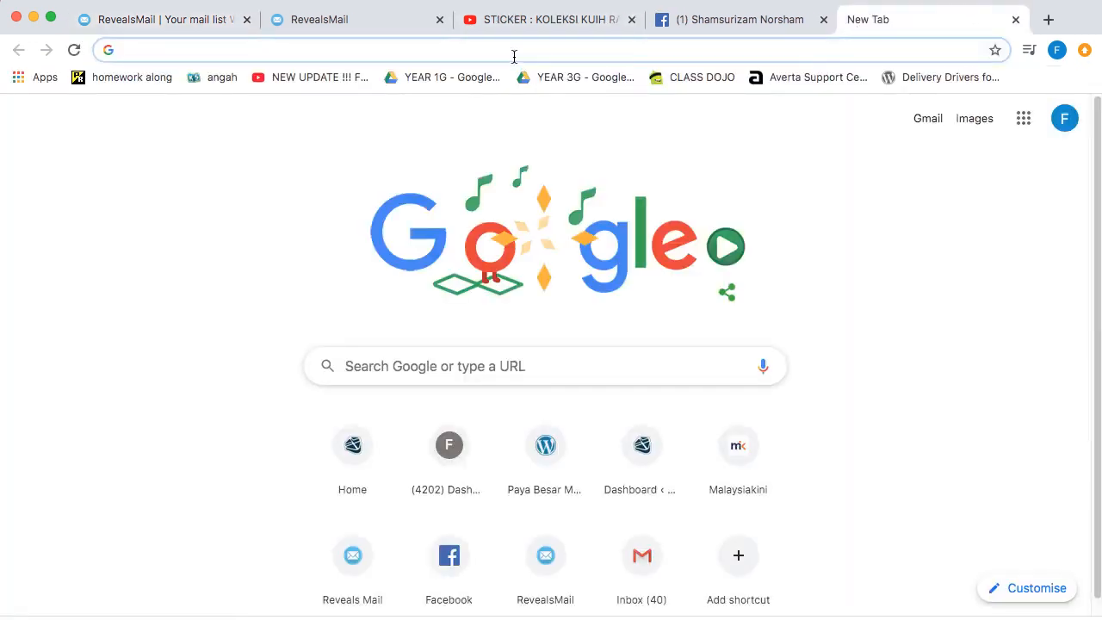
{"action": "type", "text": "flexisprint.my"}
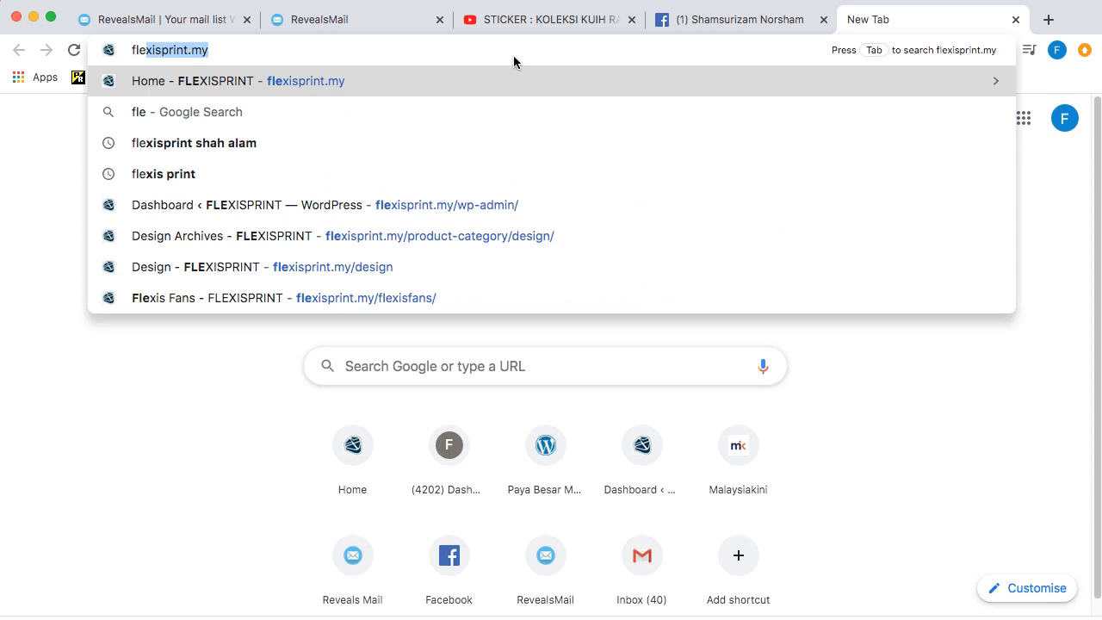
{"action": "left_click", "coordinate": [336, 82]}
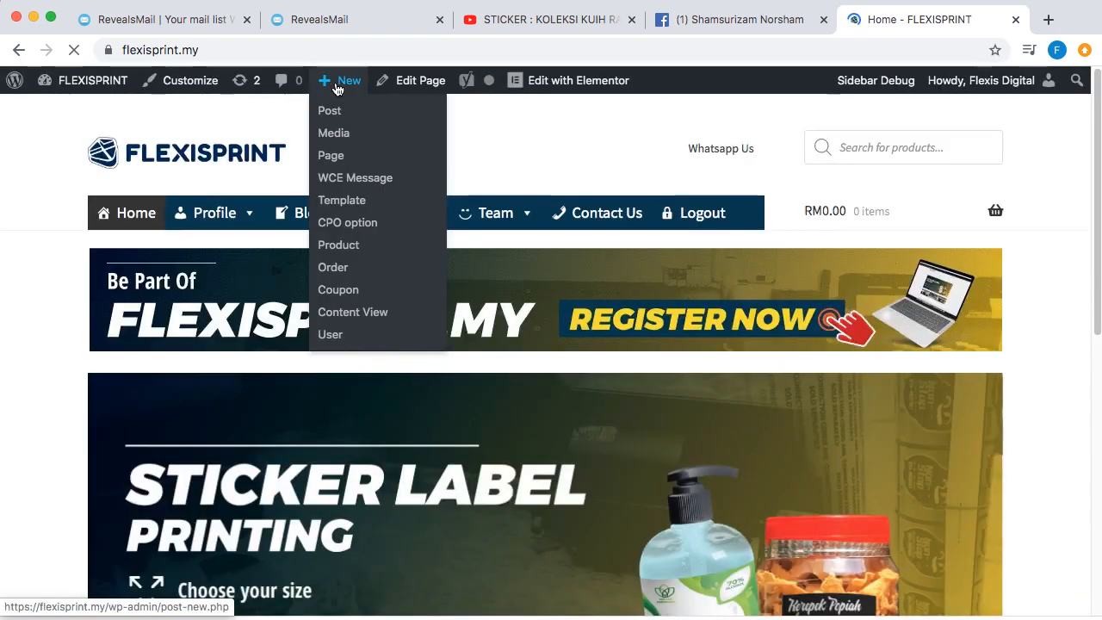
{"action": "left_click", "coordinate": [380, 212]}
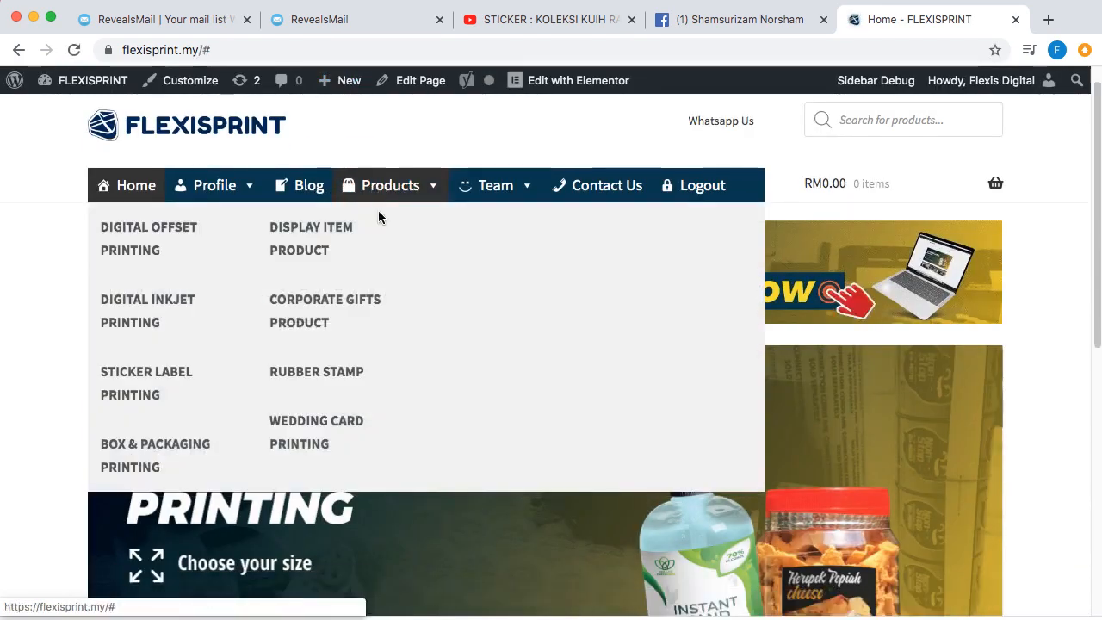
{"action": "left_click", "coordinate": [140, 379]}
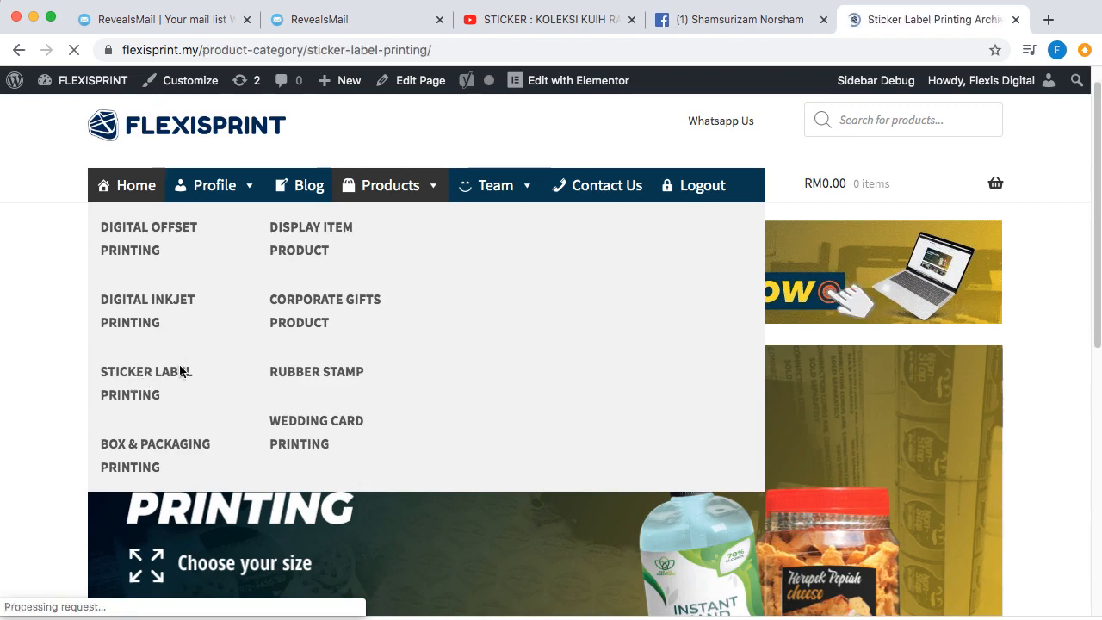
{"action": "scroll", "coordinate": [545, 344], "scroll_direction": "down", "scroll_amount": 4}
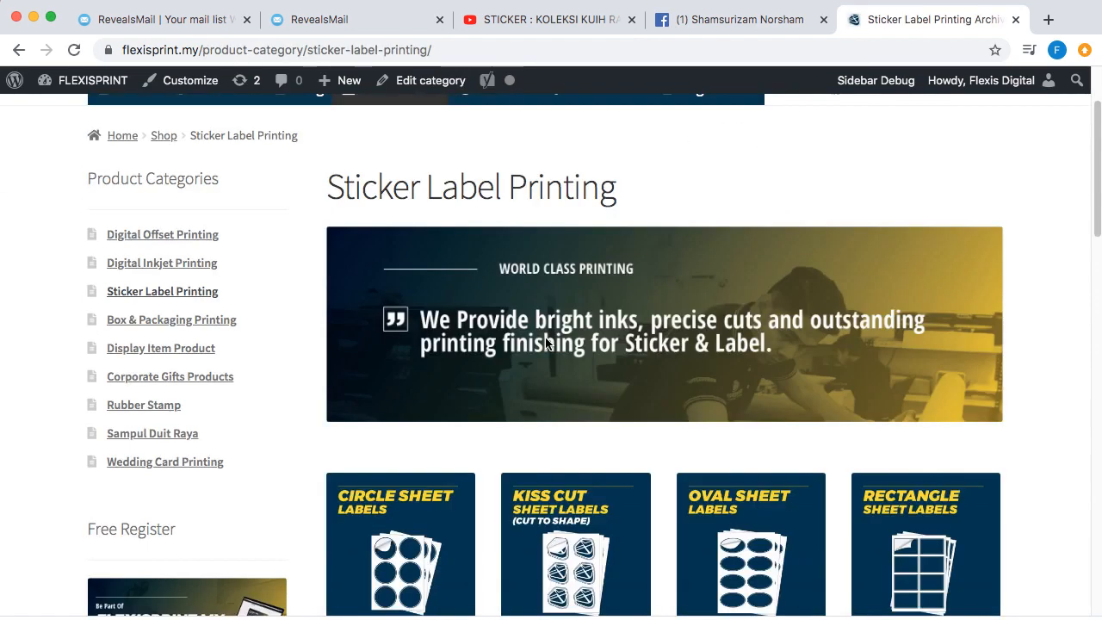
{"action": "scroll", "coordinate": [546, 336], "scroll_direction": "down", "scroll_amount": 2}
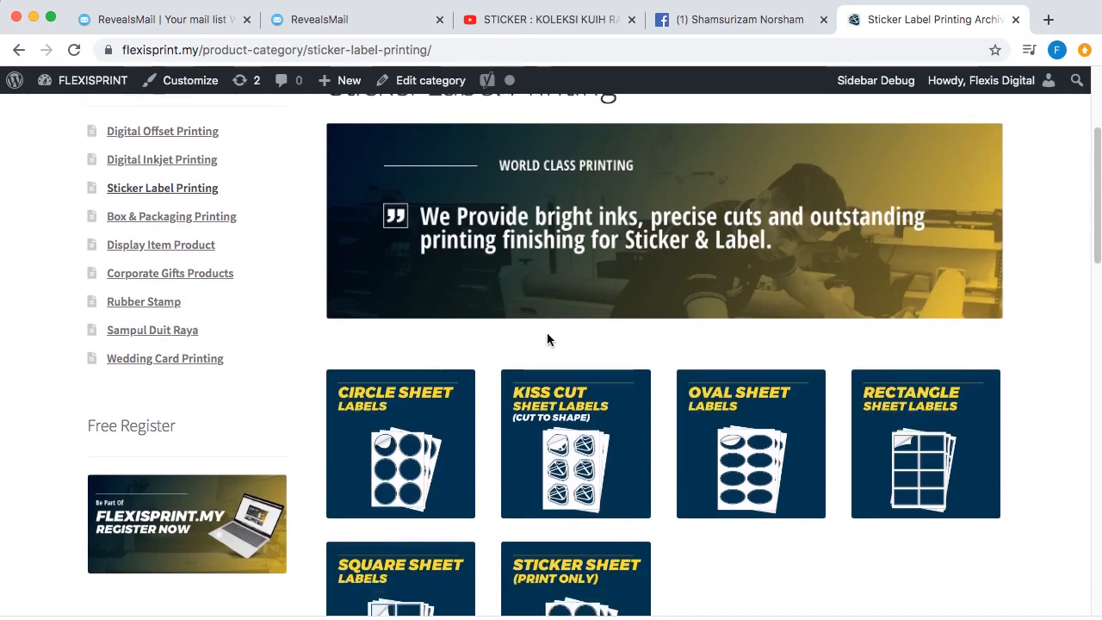
{"action": "scroll", "coordinate": [546, 338], "scroll_direction": "down", "scroll_amount": 2}
{"action": "left_click", "coordinate": [548, 360]}
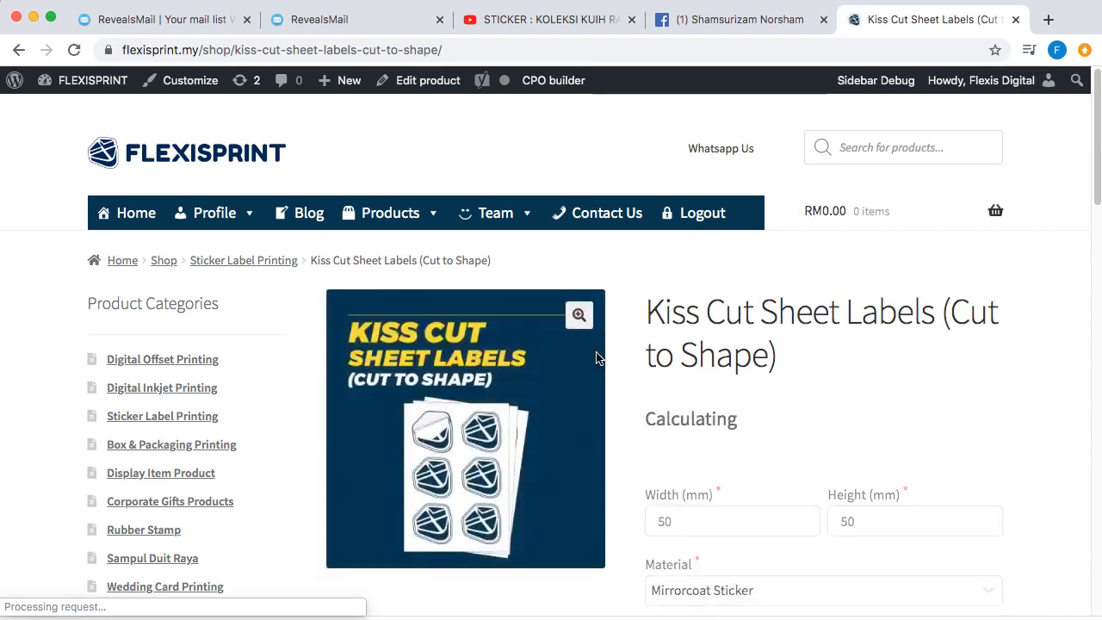
- Copy the Kiss Cut Sheet Labels page address and paste it on the empty line under "klik link di bawah:" in the RevealsMail welcome email
{"action": "scroll", "coordinate": [640, 348], "scroll_direction": "down", "scroll_amount": 4}
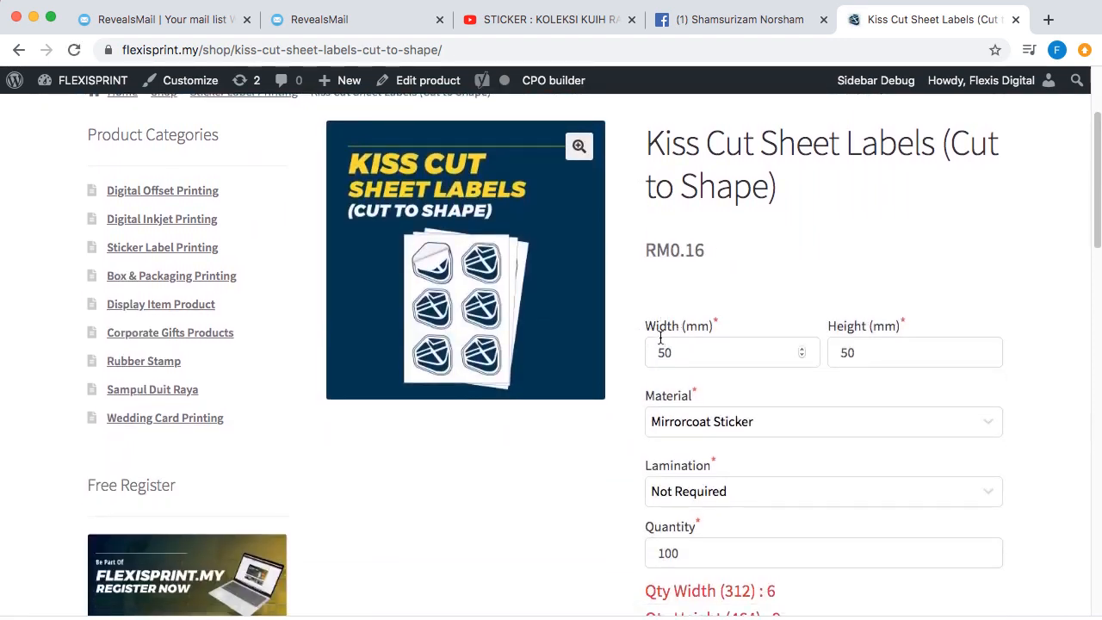
{"action": "scroll", "coordinate": [660, 338], "scroll_direction": "down", "scroll_amount": 2}
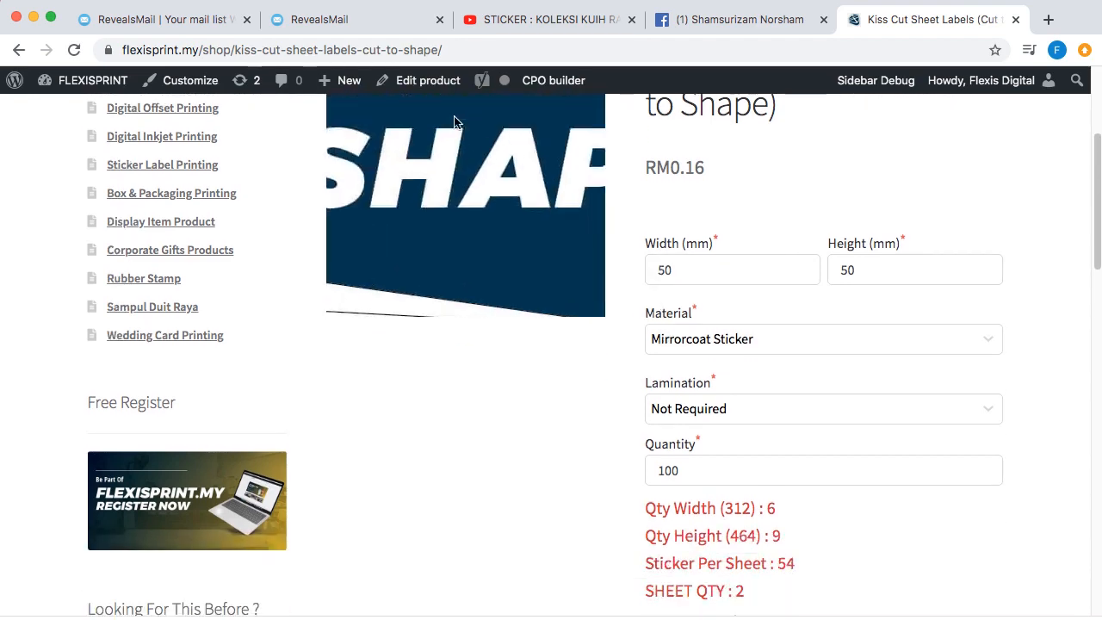
{"action": "left_click", "coordinate": [459, 50]}
{"action": "key", "text": "super+c"}
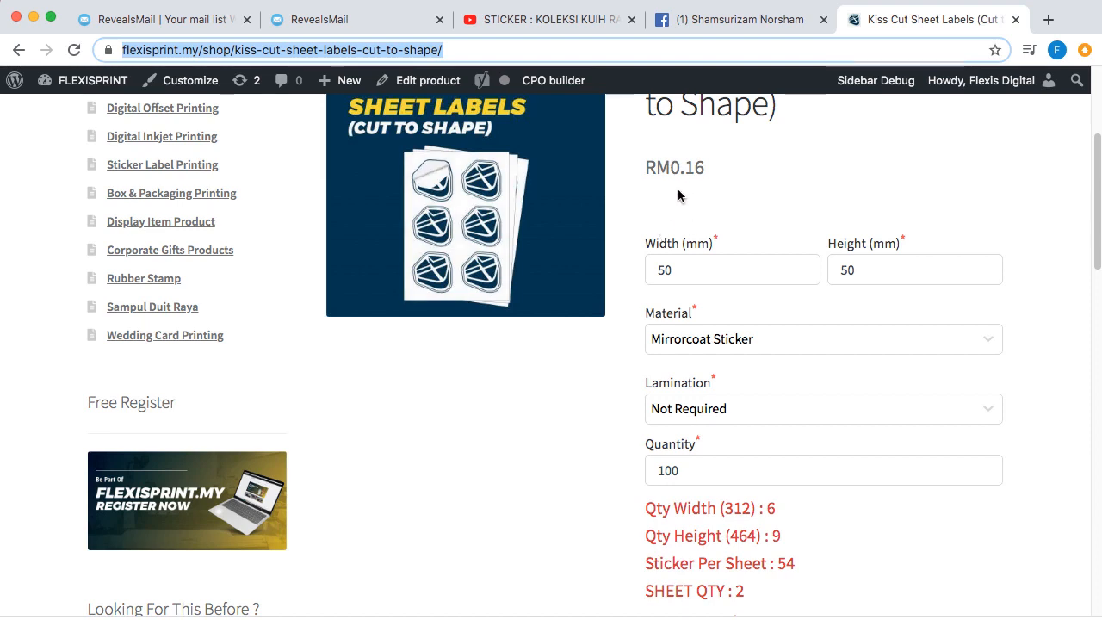
{"action": "scroll", "coordinate": [699, 226], "scroll_direction": "down", "scroll_amount": 1}
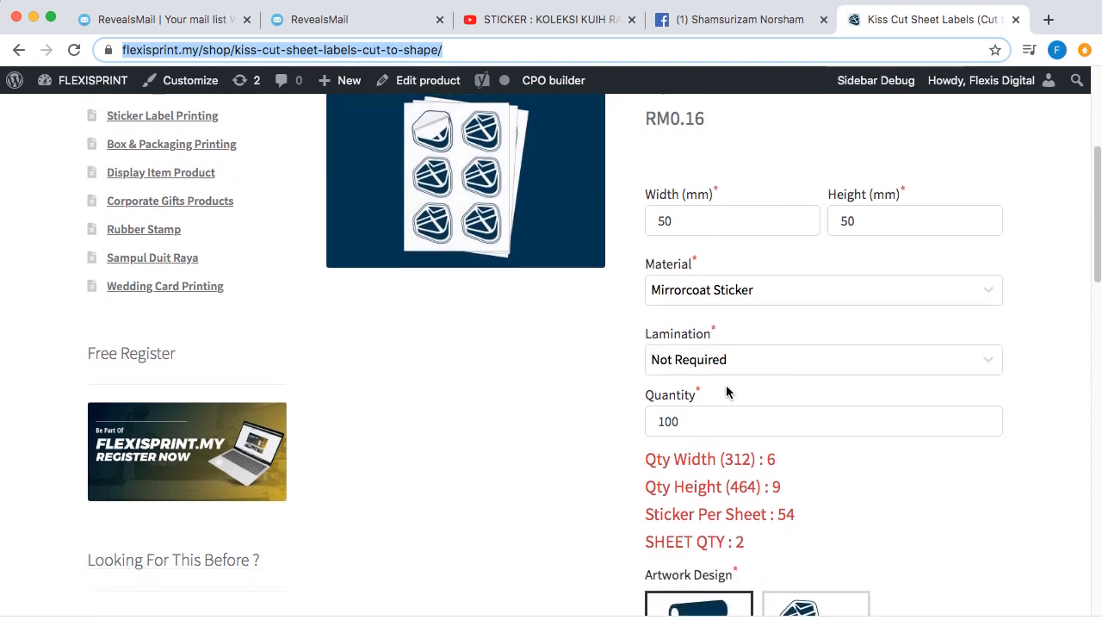
{"action": "scroll", "coordinate": [769, 371], "scroll_direction": "down", "scroll_amount": 5}
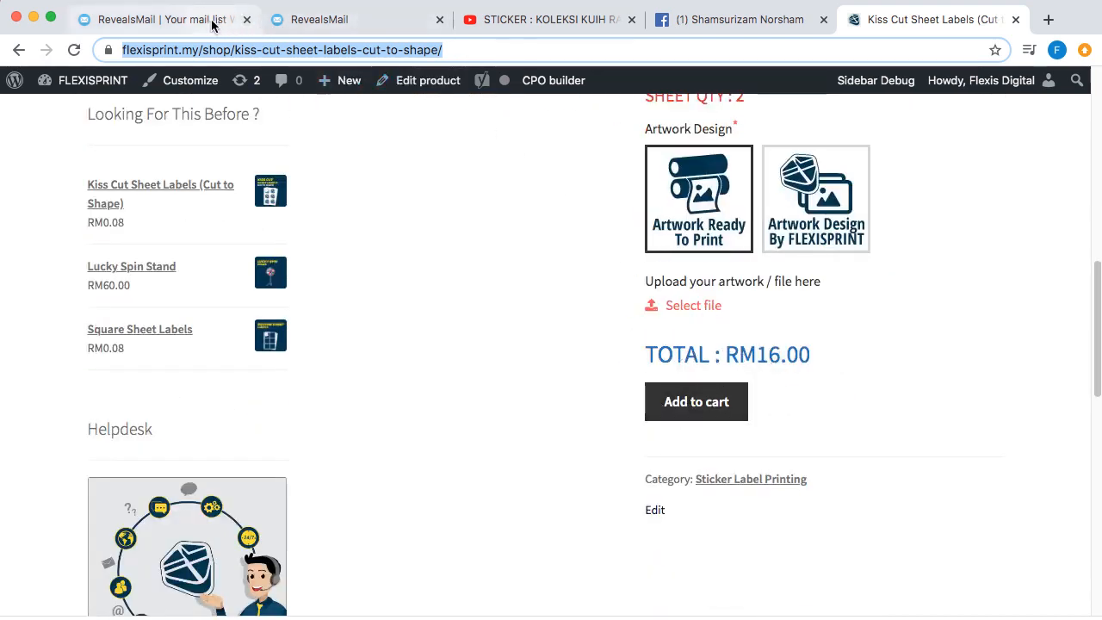
{"action": "left_click", "coordinate": [186, 26]}
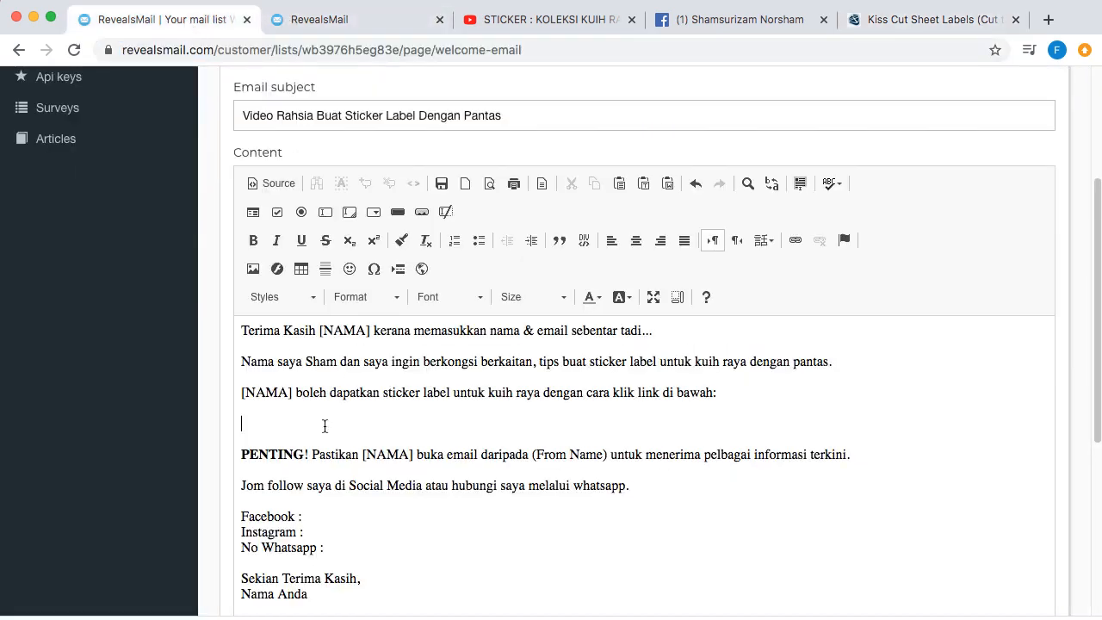
{"action": "key", "text": "super+v"}
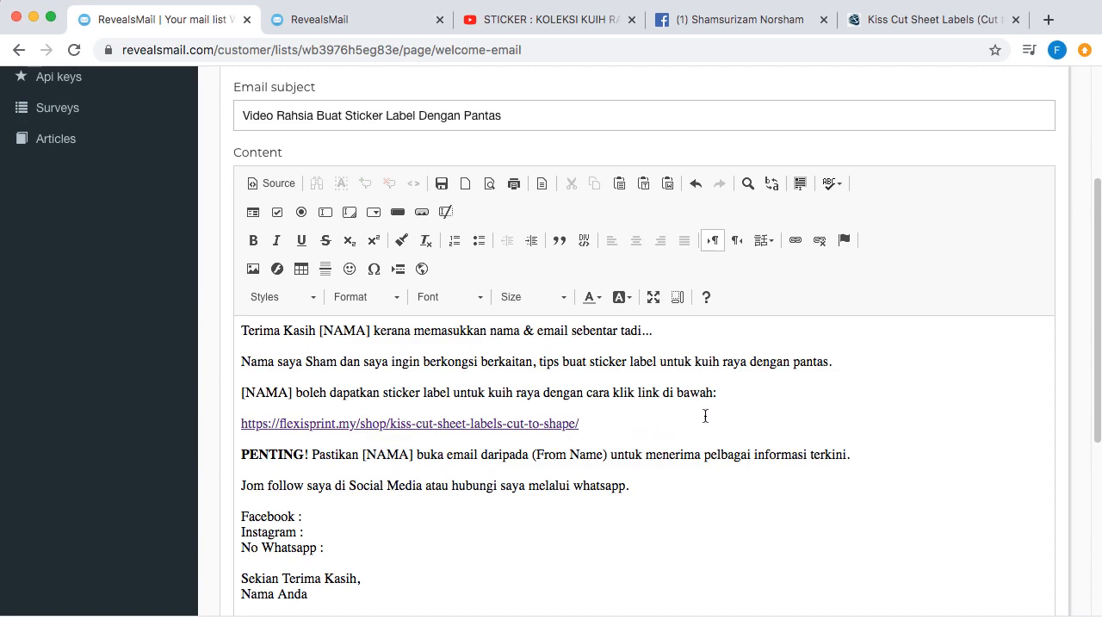
- Start a new paragraph below the link with "p/s: Harga akan diberikan secara automatik mengikut kuantiti & saiz sticker. [NAMA"
{"action": "key", "text": "Return"}
{"action": "type", "text": "p/s:"}
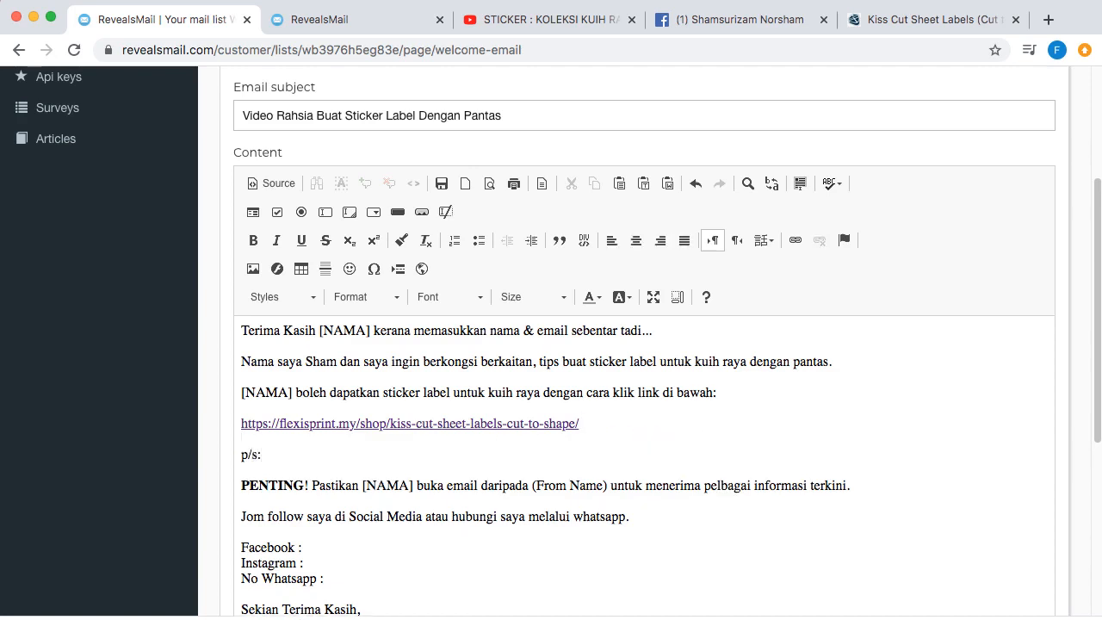
{"action": "type", "text": " Harga akan diberika"}
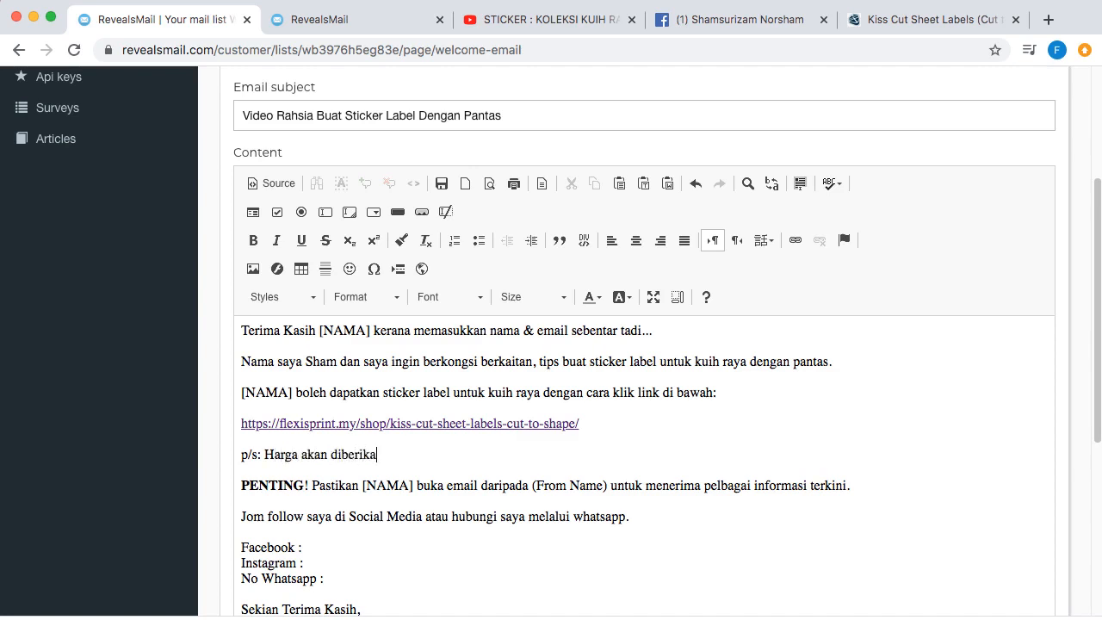
{"action": "type", "text": "n secara automatik"}
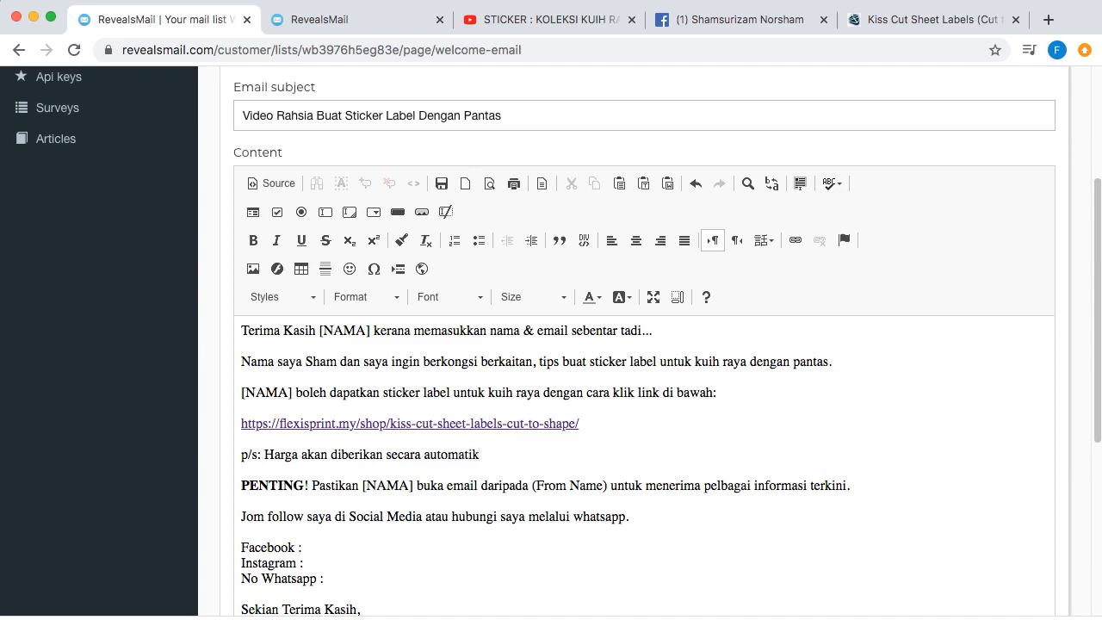
{"action": "type", "text": " mengikut kuantiti "}
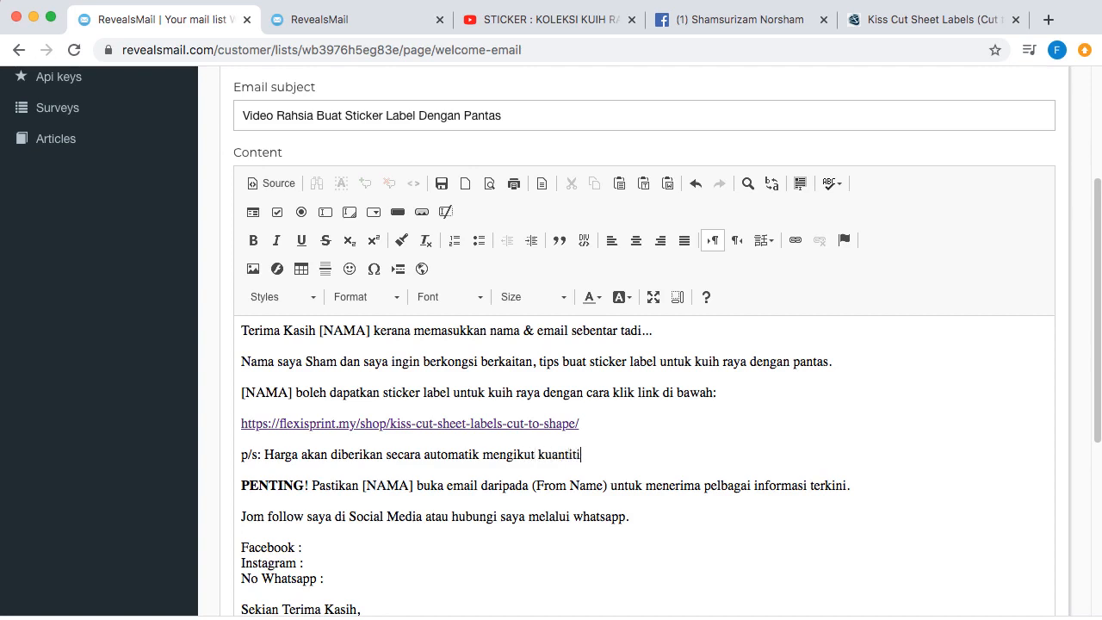
{"action": "type", "text": "& saiz sticke"}
{"action": "type", "text": "r. [NAMA"}
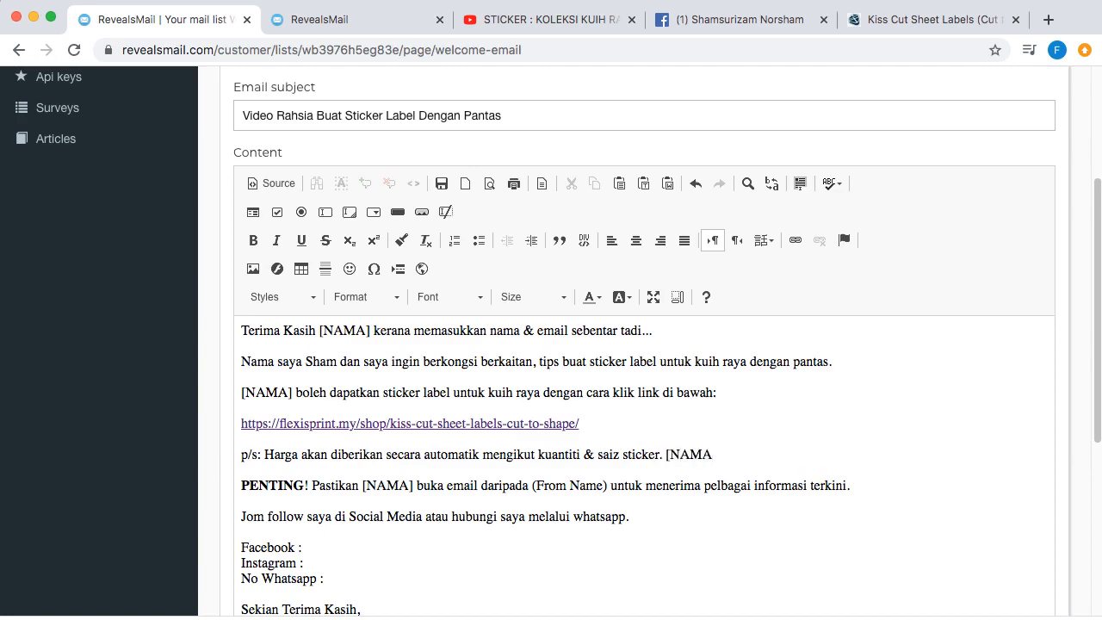
- Complete the p/s note with "] tidak perlu design kerana mereka telahpun mempunyai beribu template yang boleh [NAMA] pilih. Mudah & pantas."
{"action": "type", "text": "] tidak perlu design "}
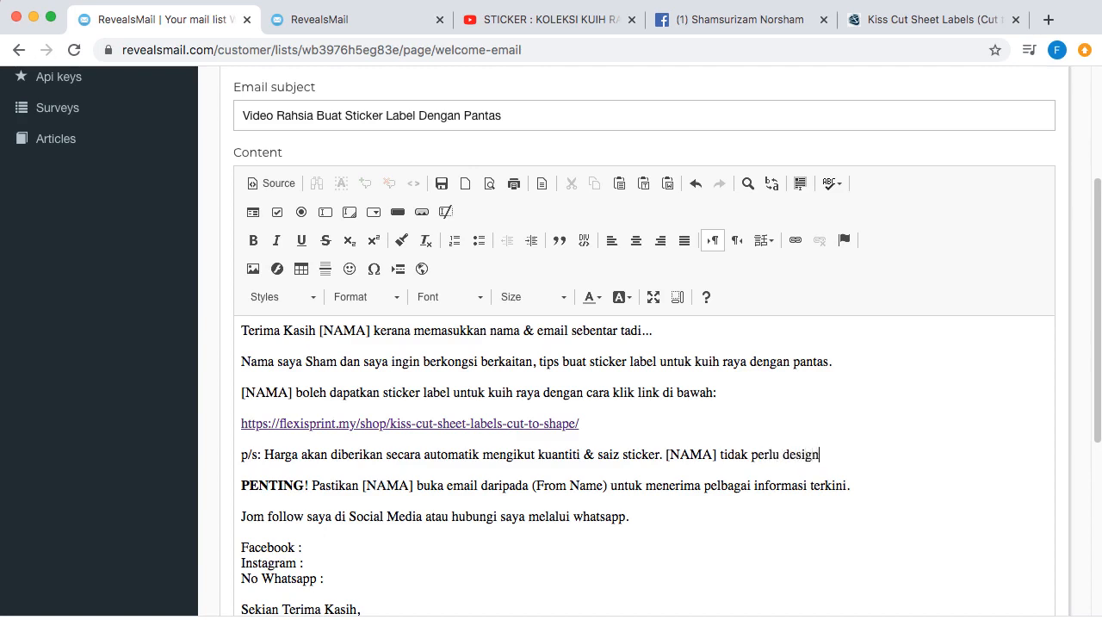
{"action": "type", "text": "kerana mereka tel"}
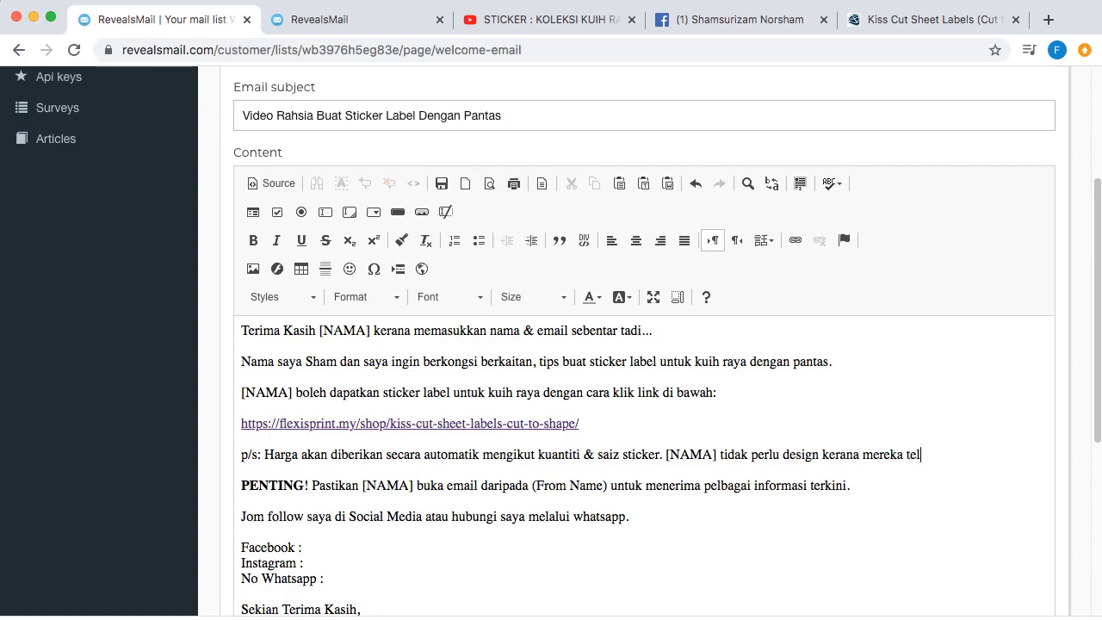
{"action": "type", "text": "ahpun mempunyai beri"}
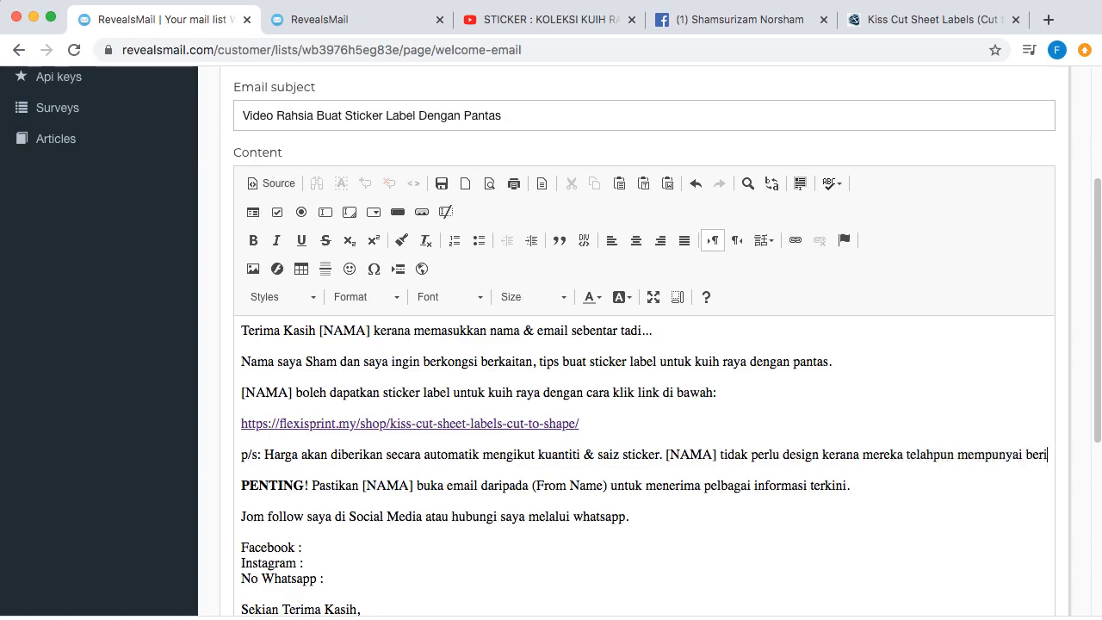
{"action": "type", "text": "bu templat"}
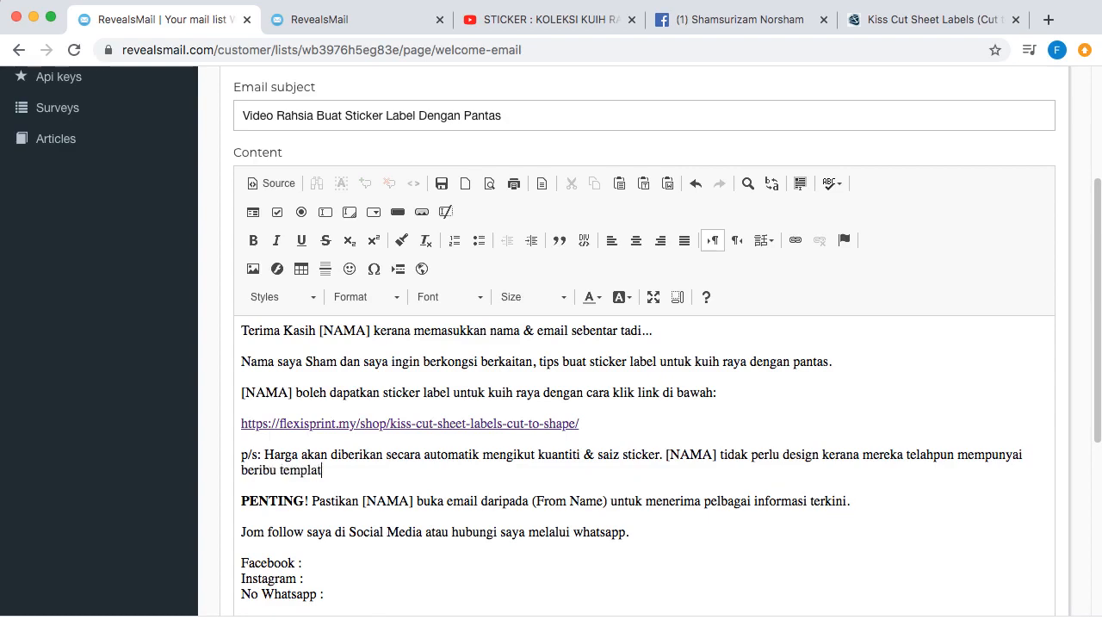
{"action": "type", "text": "e yang boleh and"}
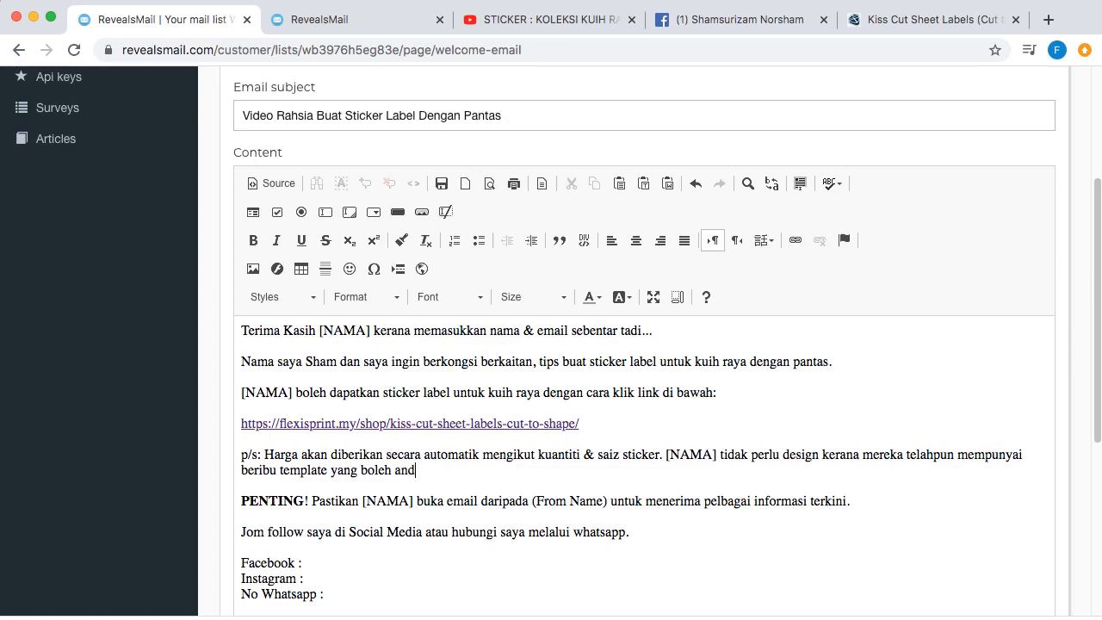
{"action": "key", "text": "BackSpace"}
{"action": "key", "text": "BackSpace"}
{"action": "key", "text": "BackSpace"}
{"action": "type", "text": "[NAMA] pilih"}
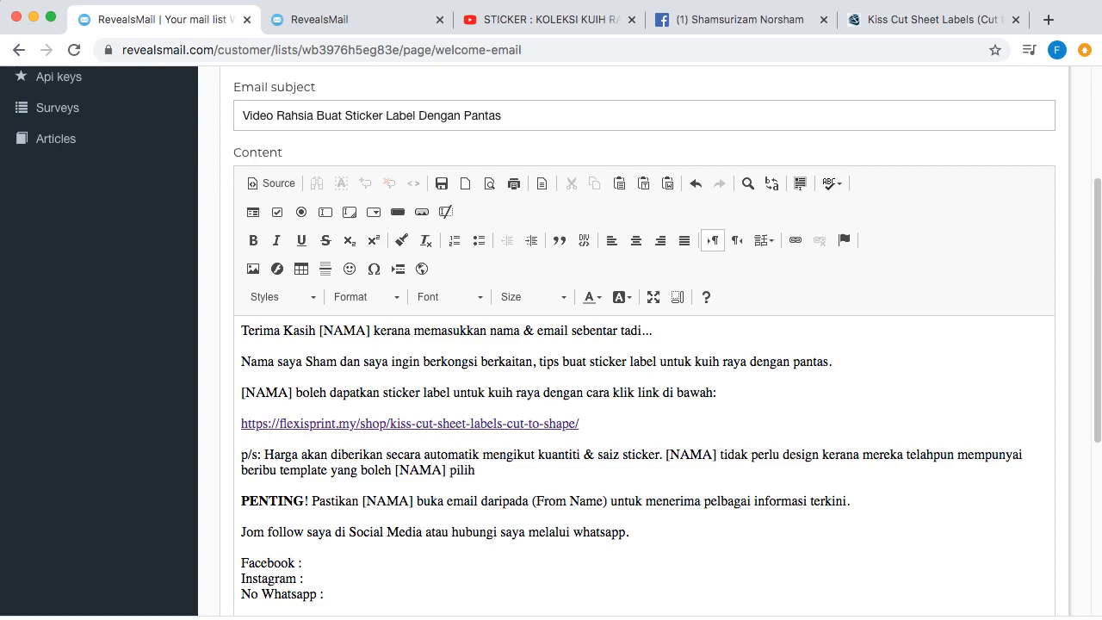
{"action": "type", "text": ". Mudah & pantas."}
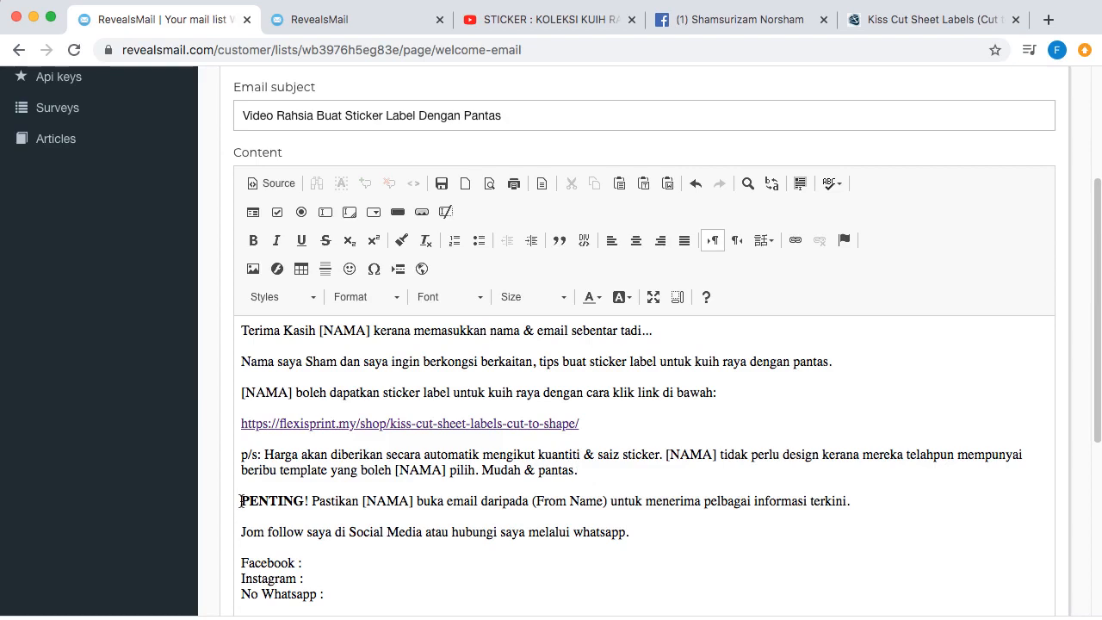
- Delete the welcome email's text from the "PENTING!" paragraph through the "No Whatsapp :" line and remove the leftover blank line
{"action": "left_click_drag", "start_coordinate": [240, 500], "coordinate": [342, 463]}
{"action": "key", "text": "BackSpace"}
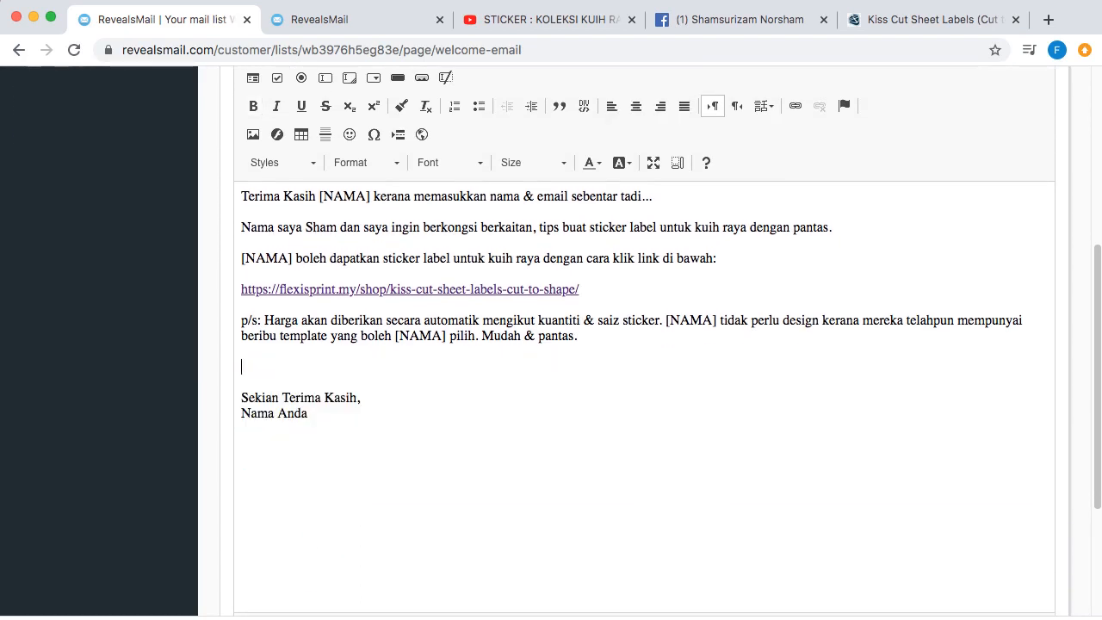
{"action": "key", "text": "BackSpace"}
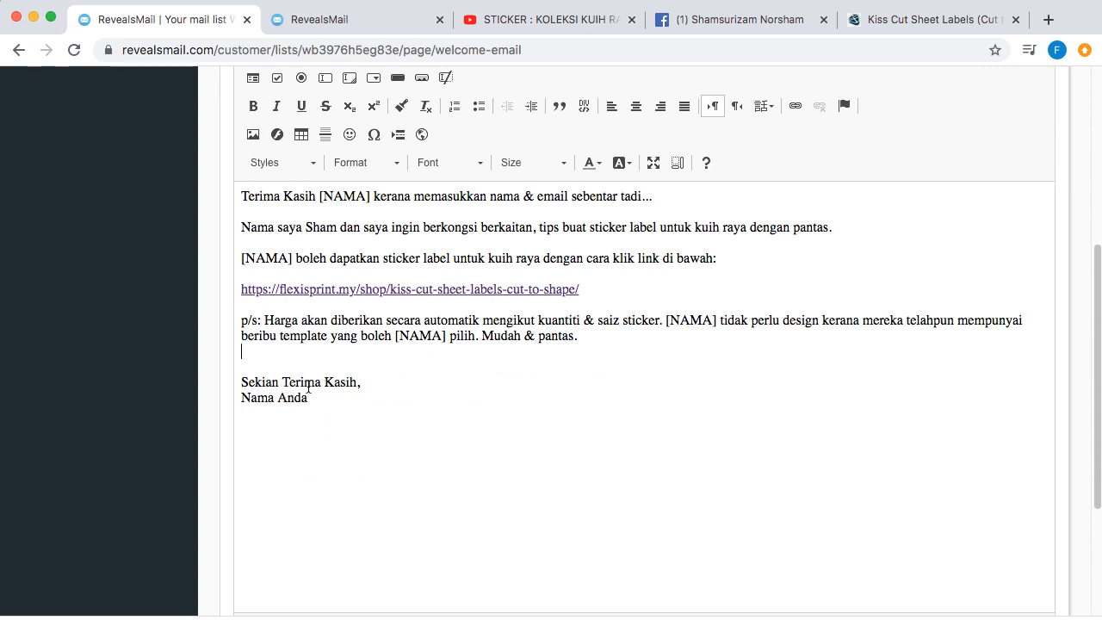
- Replace "Nama Anda" in the welcome email's signature with the sender's name and add the line "Semoga Bermanfaat." below the p/s paragraph
{"action": "left_click_drag", "start_coordinate": [310, 399], "coordinate": [226, 399]}
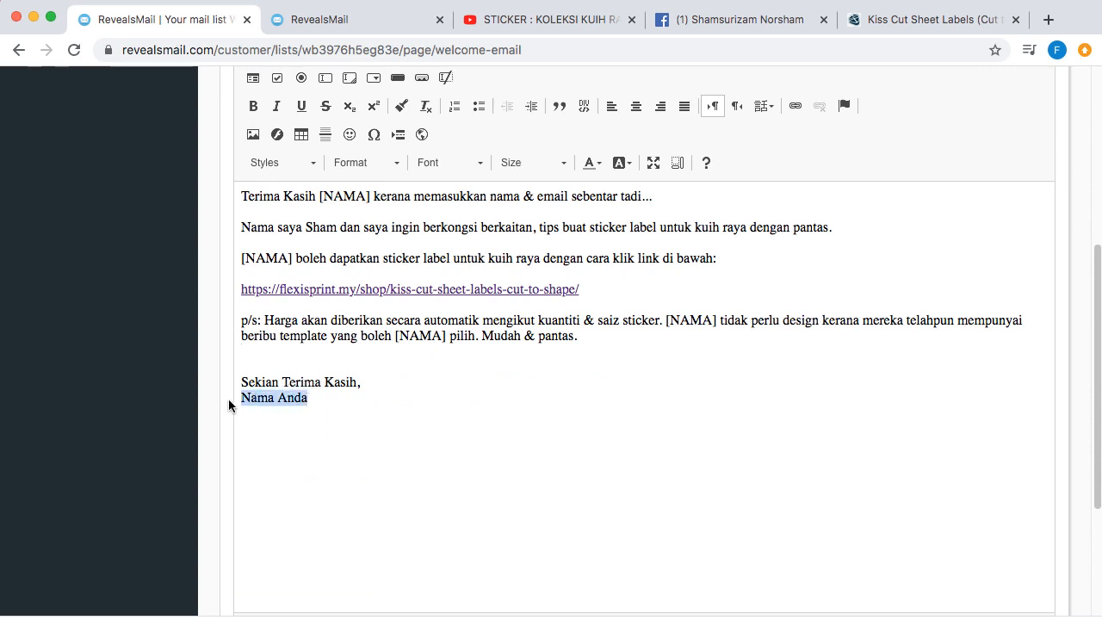
{"action": "type", "text": "Sham"}
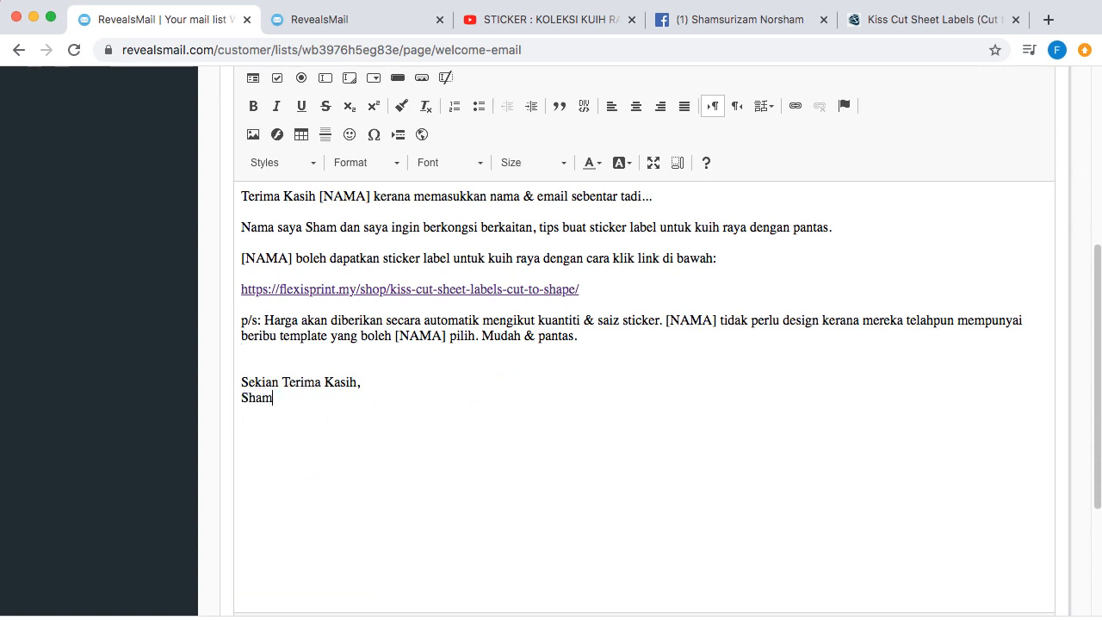
{"action": "left_click", "coordinate": [582, 338]}
{"action": "key", "text": "Return"}
{"action": "type", "text": "Sem"}
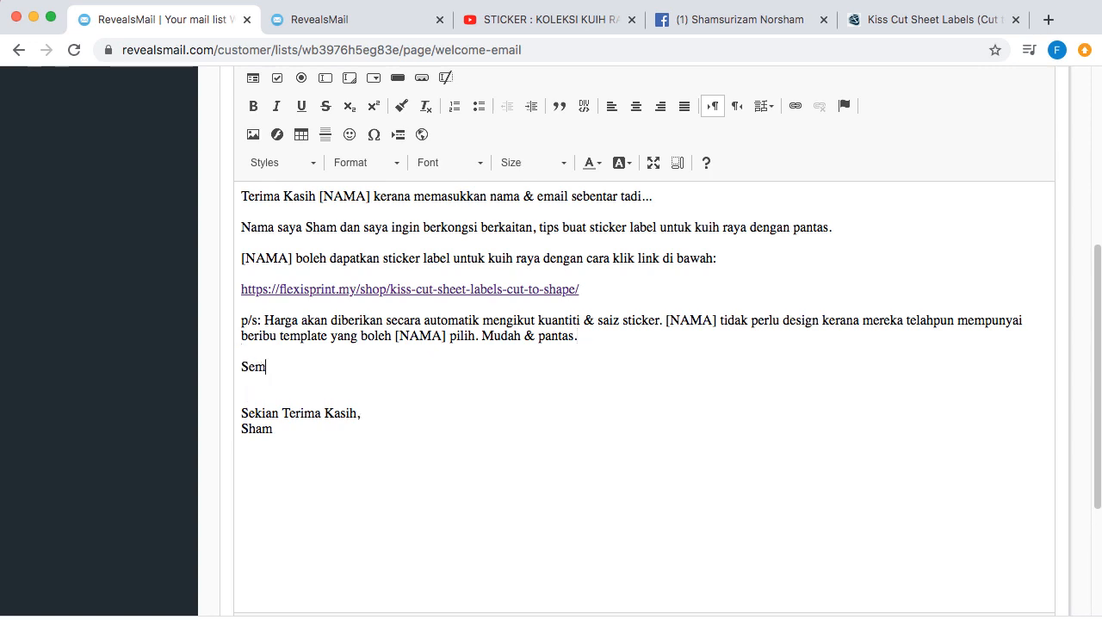
{"action": "type", "text": "oga Bermanfaat."}
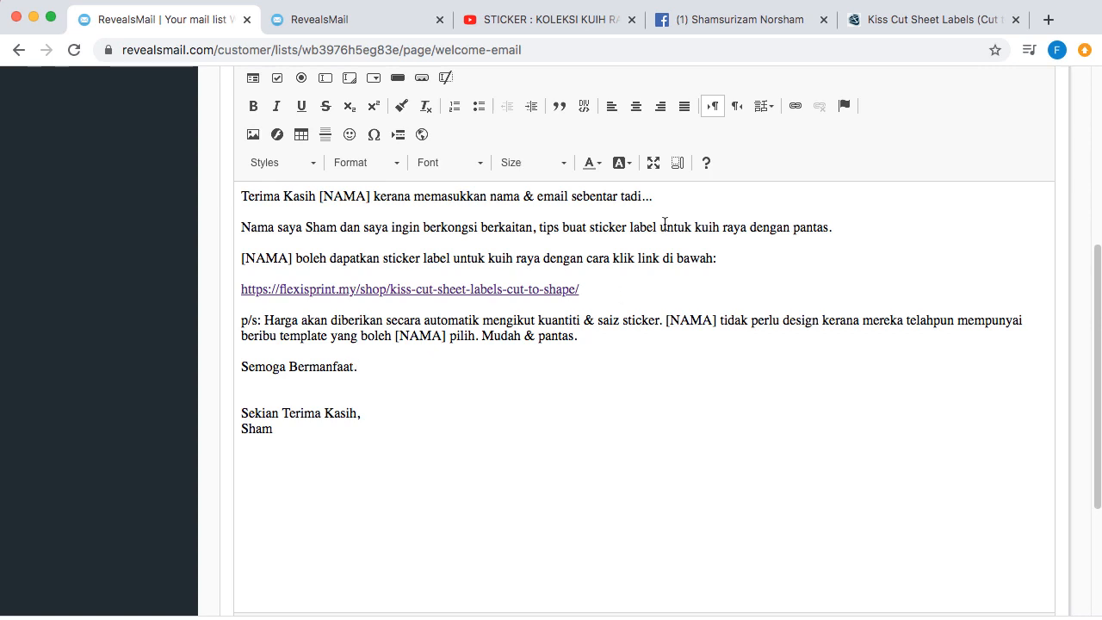
- Set the product link's target to New Window (_blank) and save the welcome email
{"action": "scroll", "coordinate": [586, 370], "scroll_direction": "up", "scroll_amount": 2}
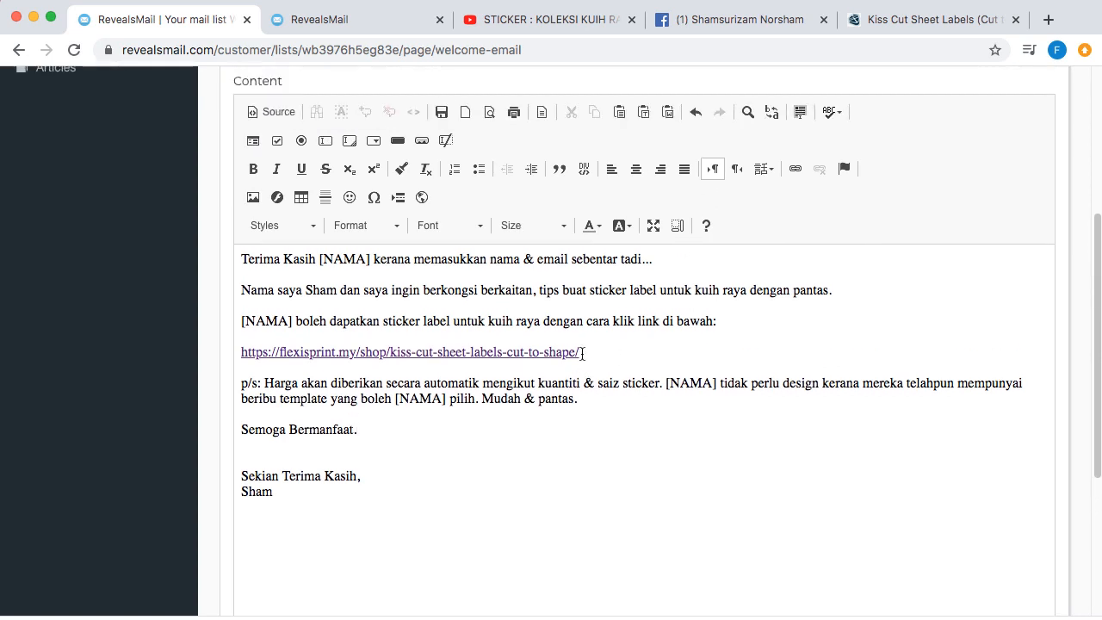
{"action": "left_click_drag", "start_coordinate": [582, 353], "coordinate": [241, 353]}
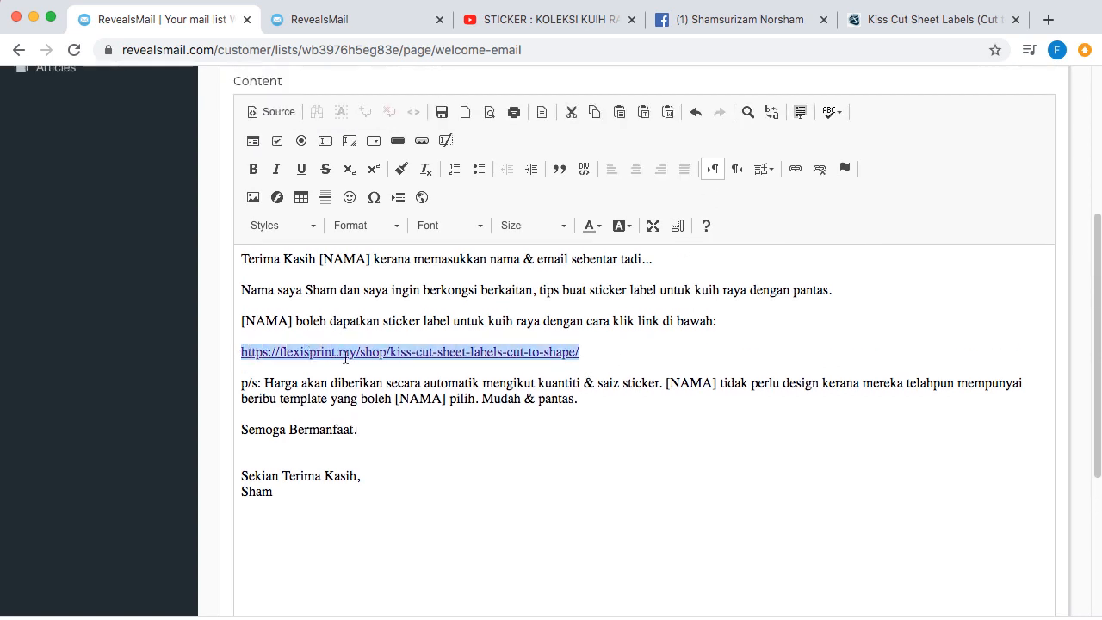
{"action": "left_click", "coordinate": [795, 169]}
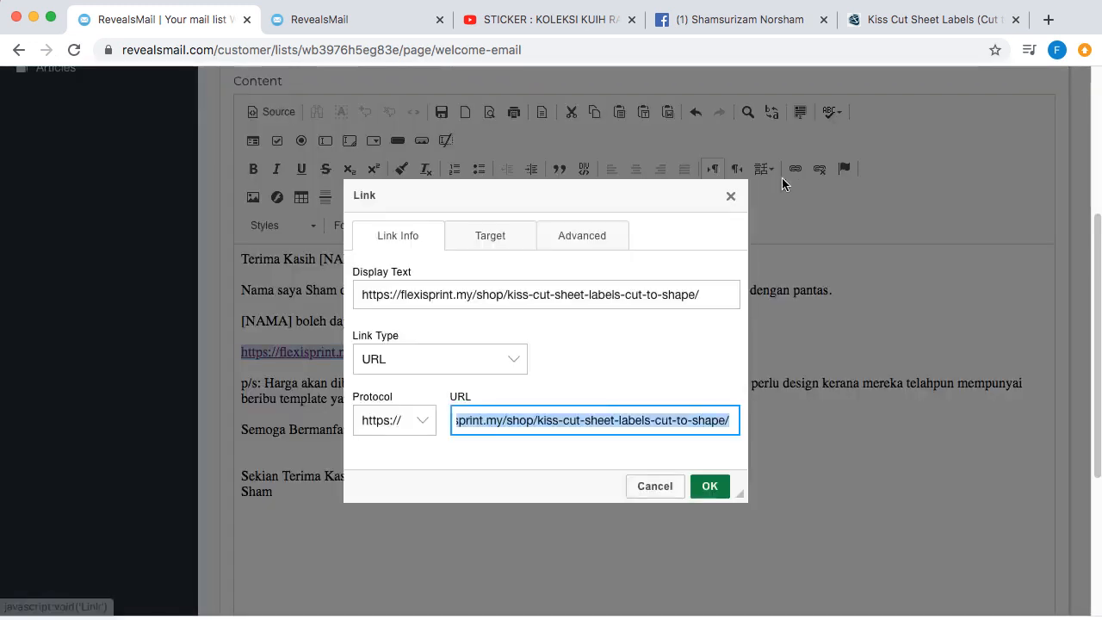
{"action": "left_click", "coordinate": [487, 239]}
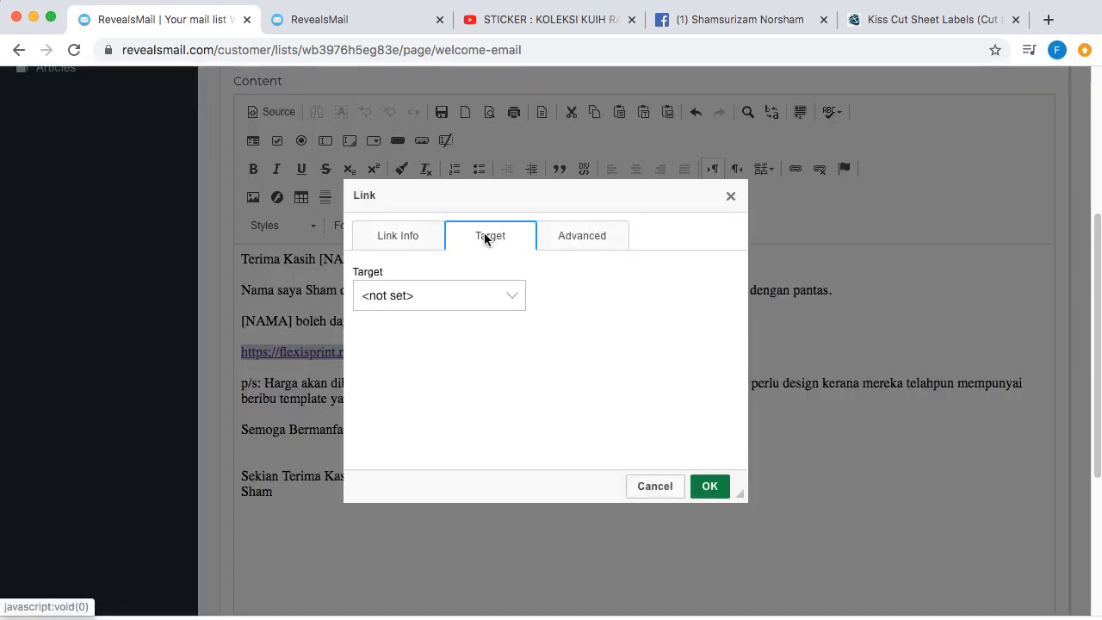
{"action": "left_click", "coordinate": [510, 299]}
{"action": "left_click", "coordinate": [459, 344]}
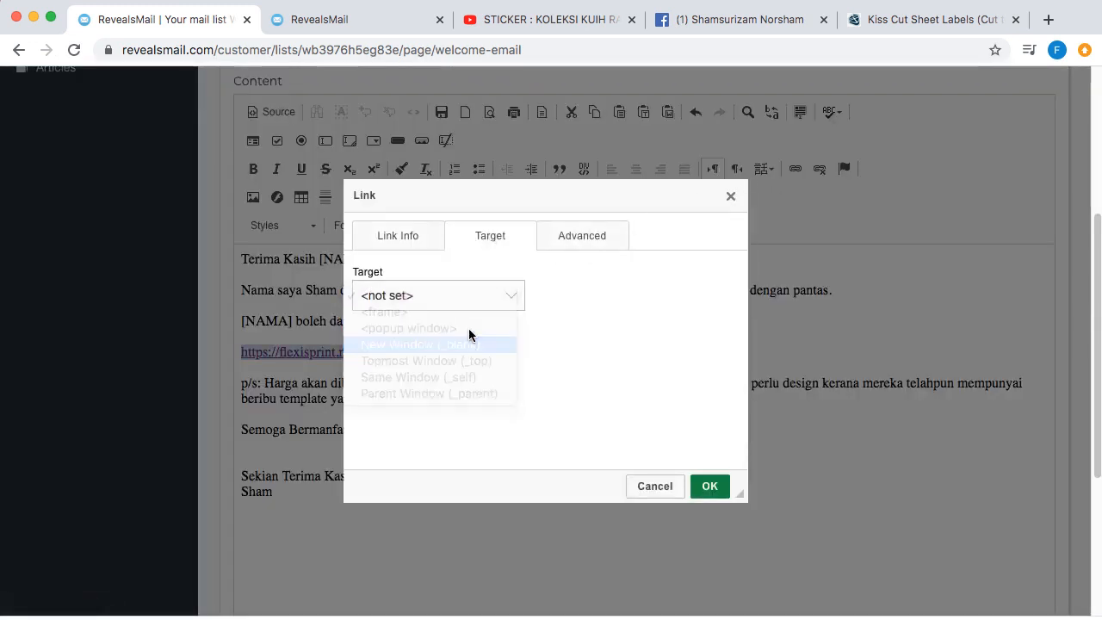
{"action": "left_click", "coordinate": [709, 485]}
{"action": "left_click", "coordinate": [628, 456]}
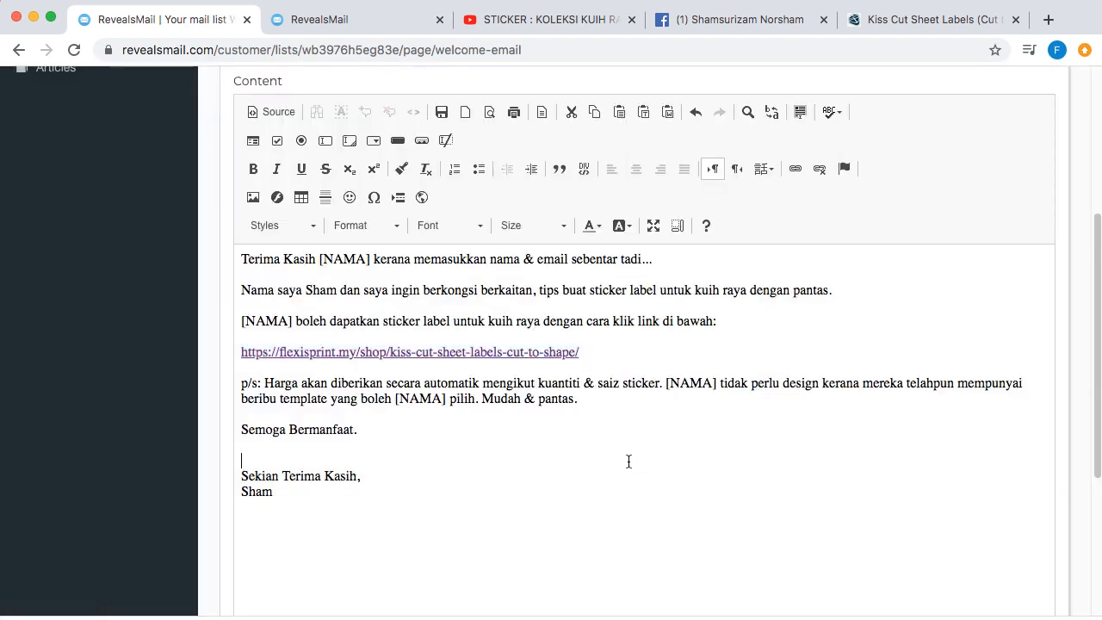
{"action": "scroll", "coordinate": [813, 432], "scroll_direction": "down", "scroll_amount": 5}
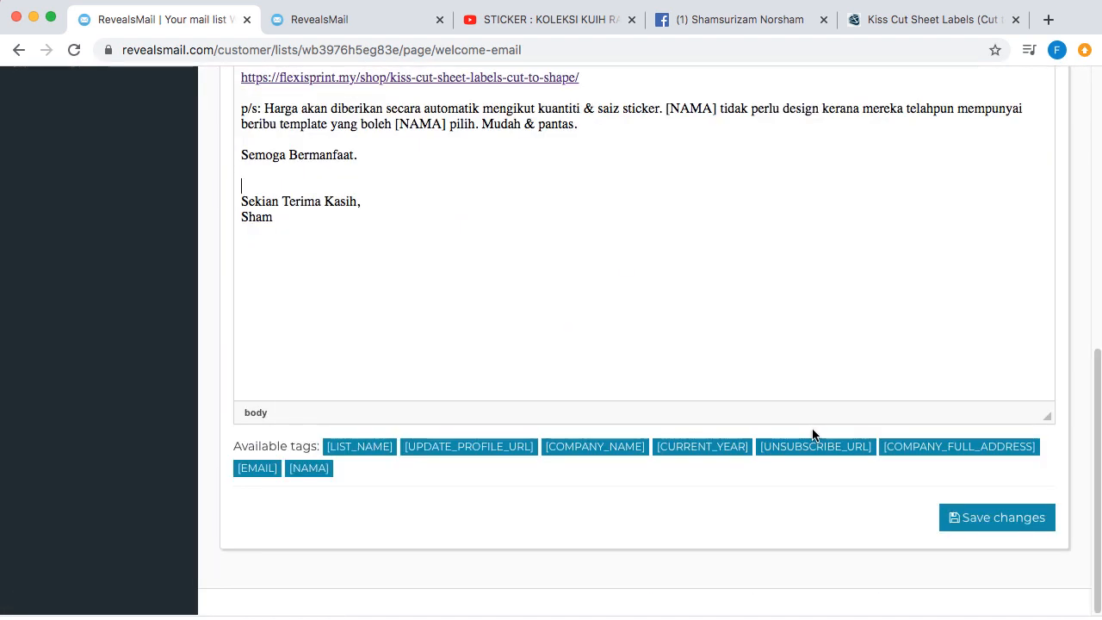
{"action": "left_click", "coordinate": [996, 525]}
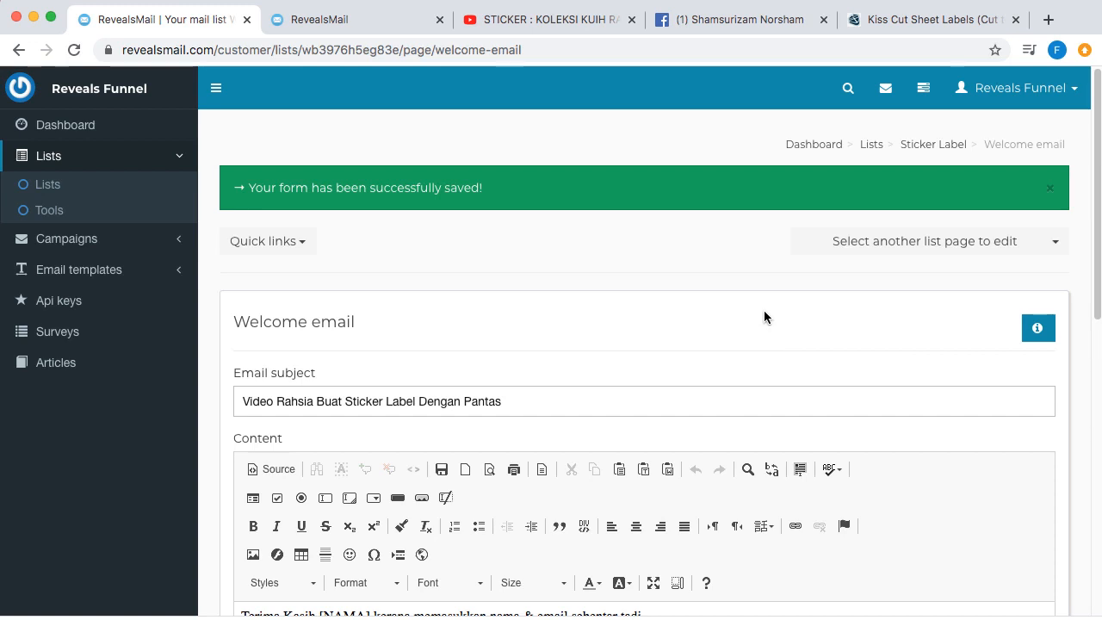
- Reload the public subscribe form, submit it with the test subscriber's name and email, and pause the YouTube video it redirects to
{"action": "left_click", "coordinate": [332, 22]}
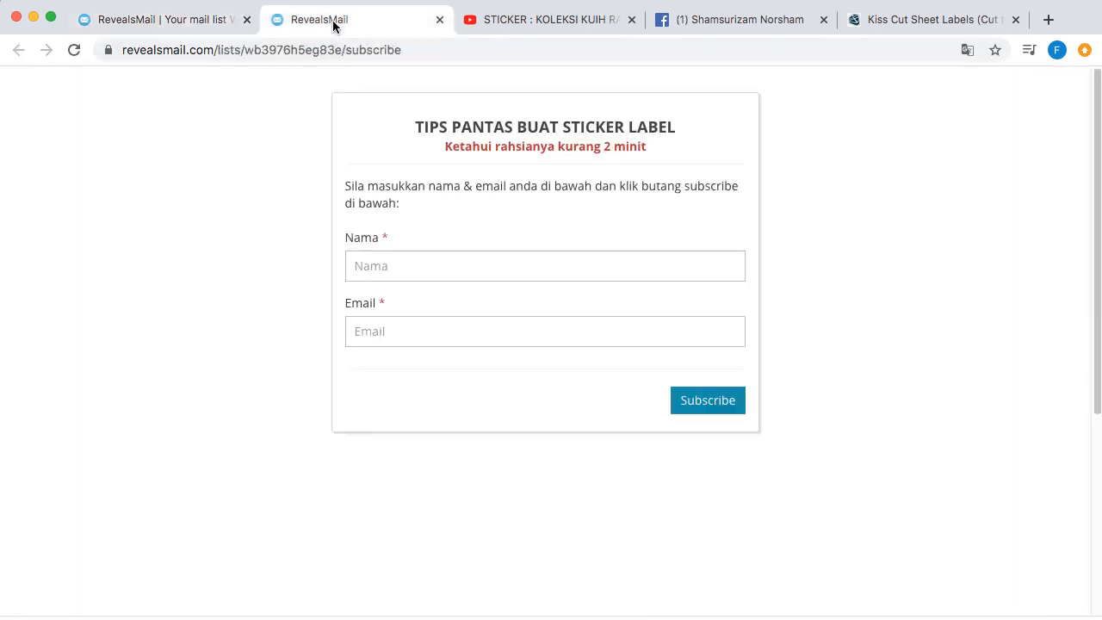
{"action": "left_click", "coordinate": [74, 50]}
{"action": "left_click", "coordinate": [374, 263]}
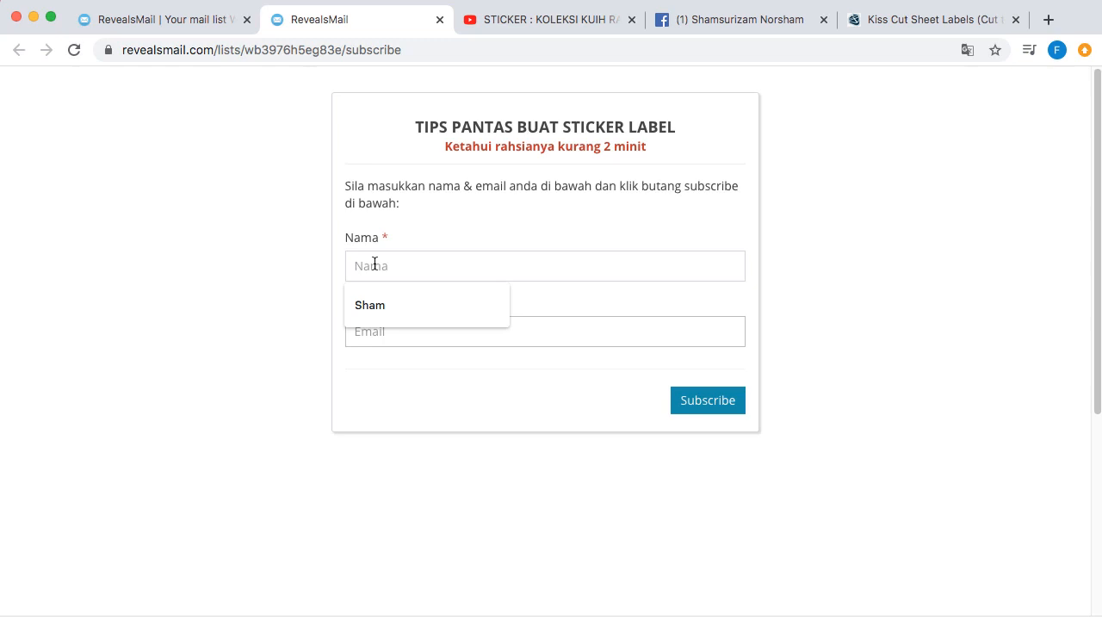
{"action": "left_click", "coordinate": [372, 306]}
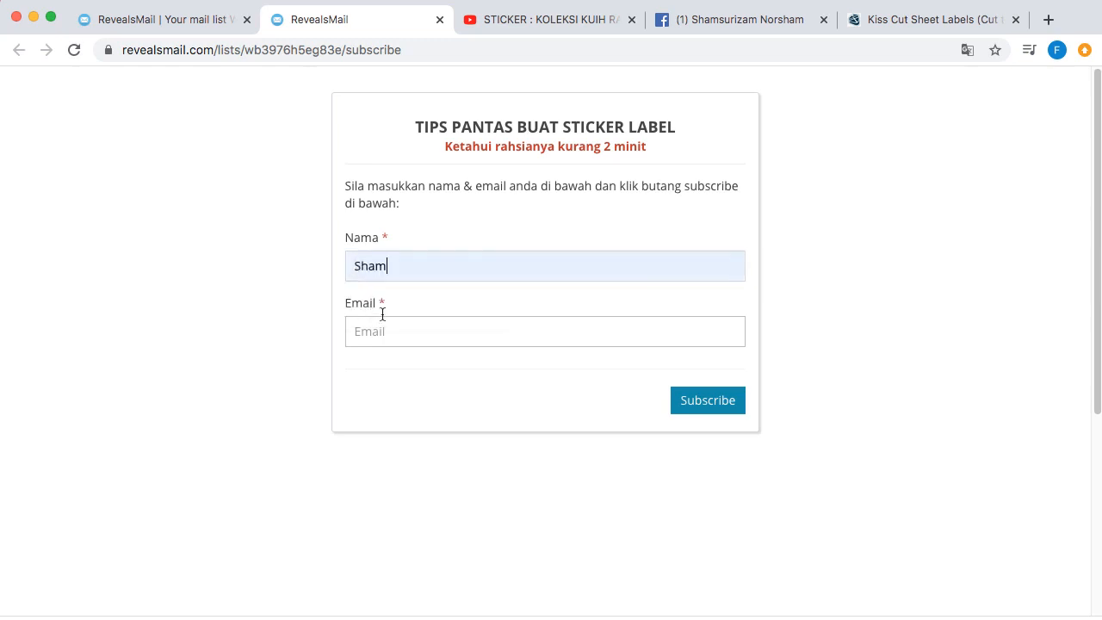
{"action": "left_click", "coordinate": [397, 331]}
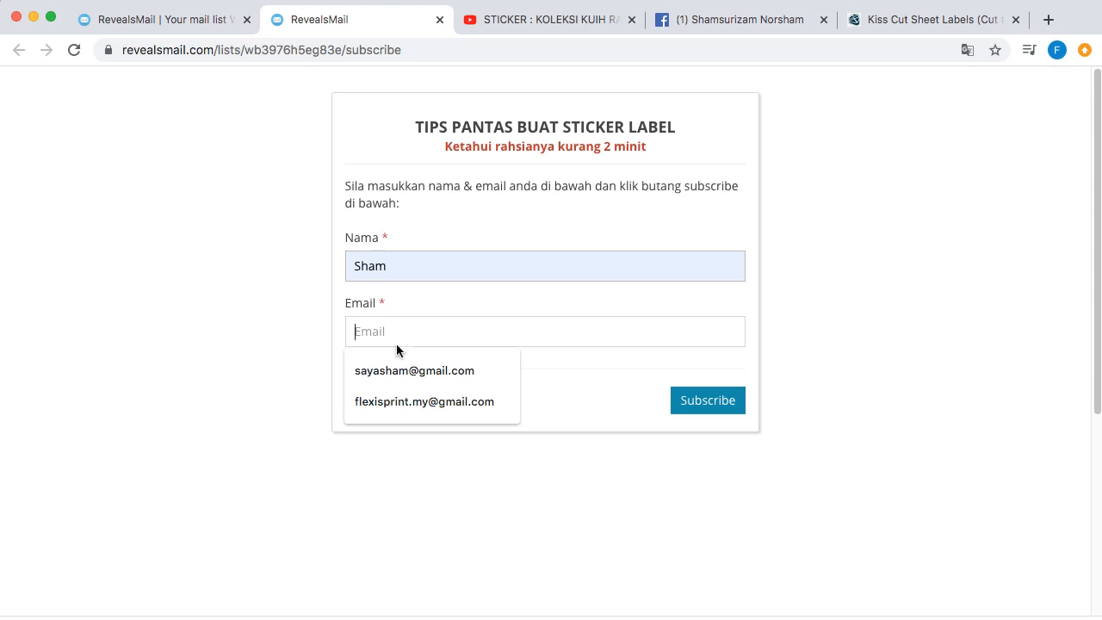
{"action": "left_click", "coordinate": [396, 370]}
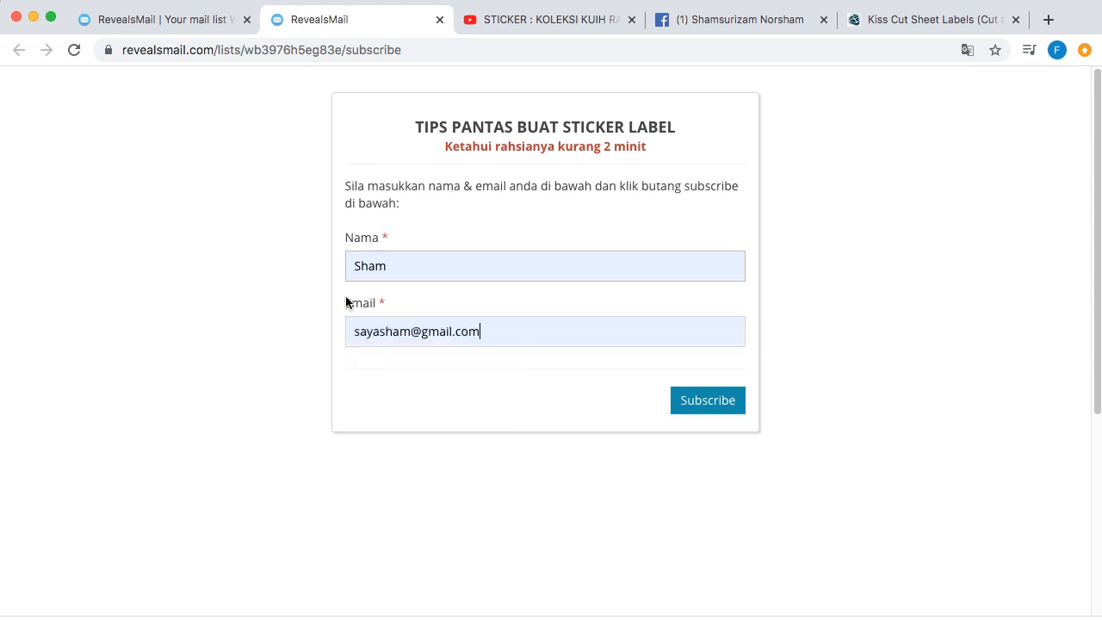
{"action": "left_click", "coordinate": [701, 409]}
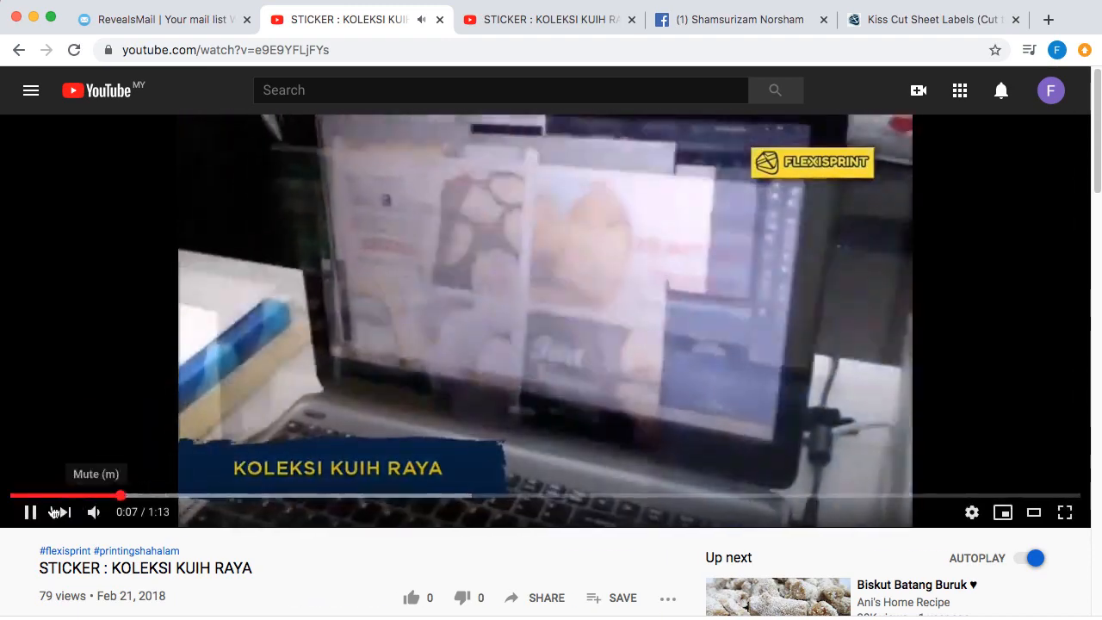
{"action": "left_click", "coordinate": [450, 420]}
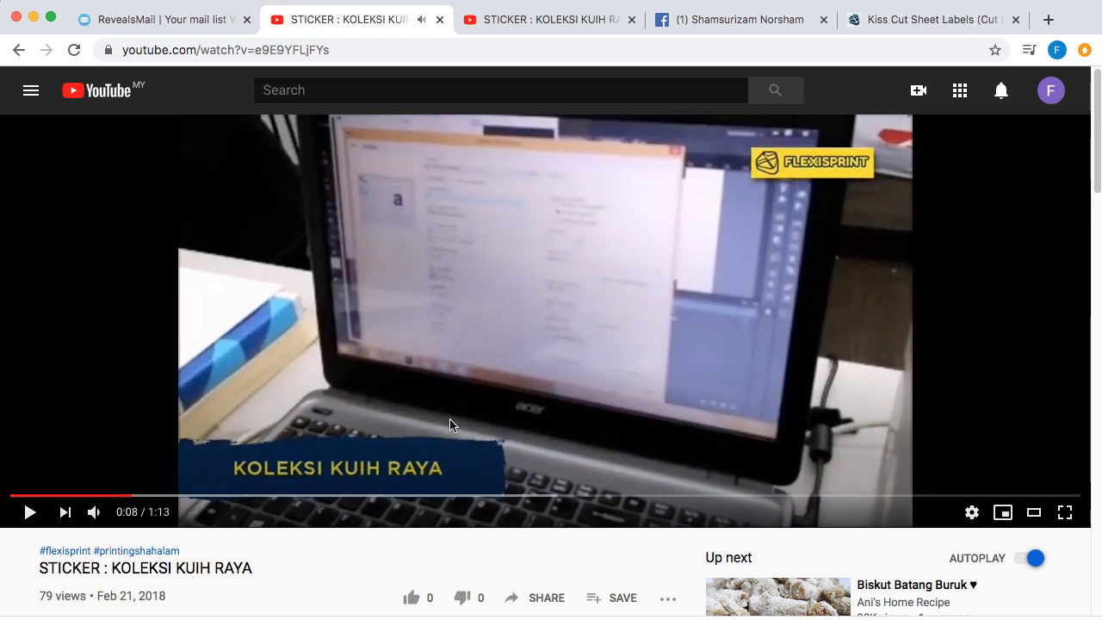
- Open Gmail at gmail.com in a new browser tab
{"action": "left_click", "coordinate": [1046, 19]}
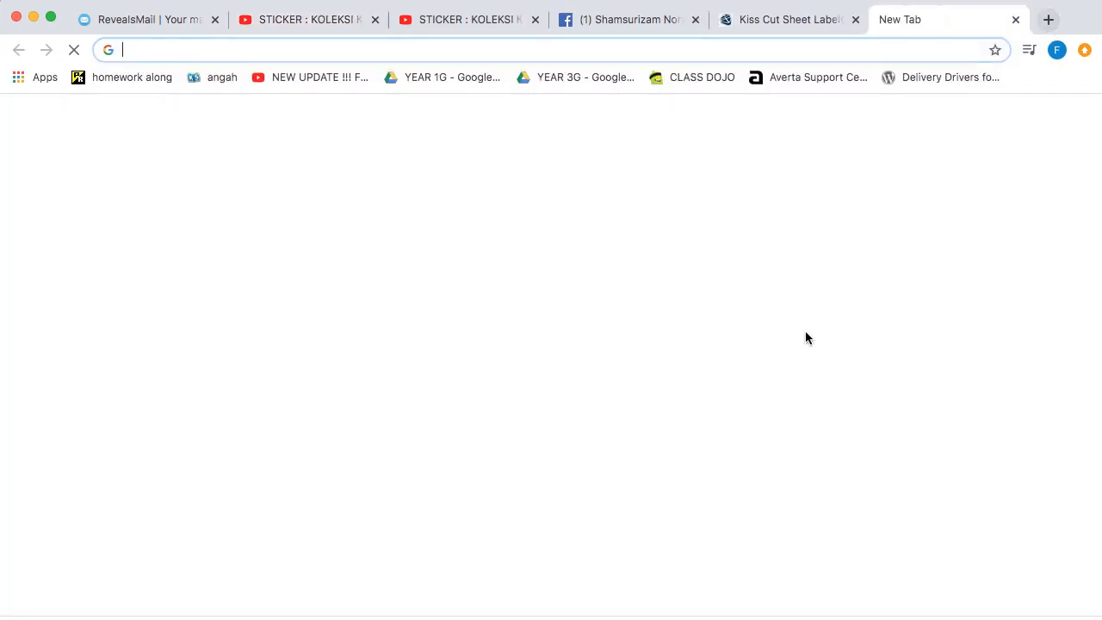
{"action": "type", "text": "gmail.c"}
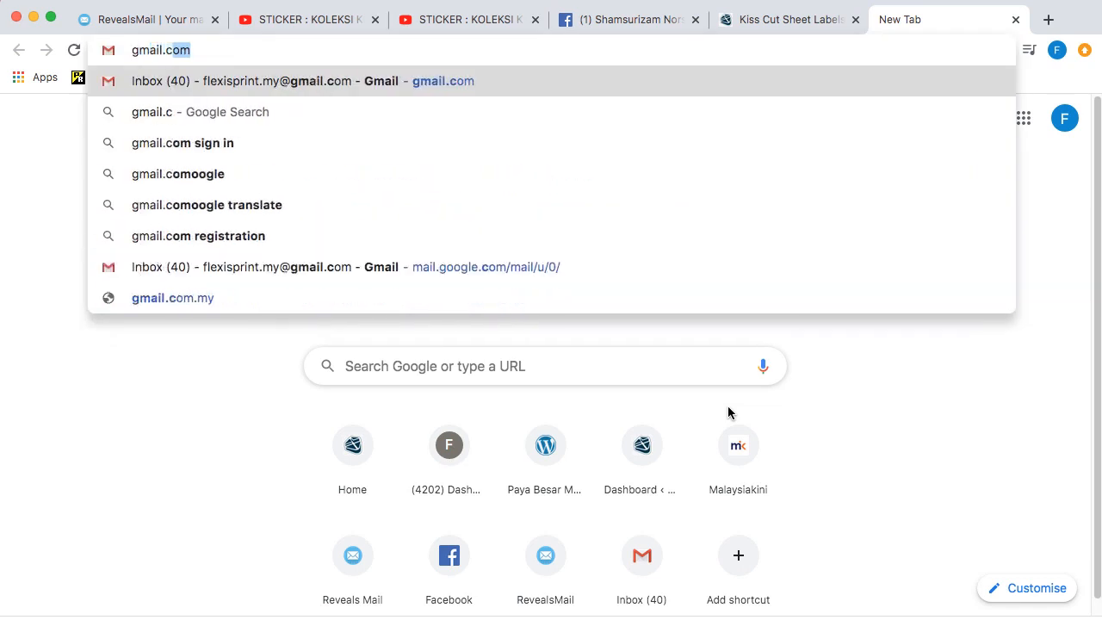
{"action": "type", "text": "om"}
{"action": "key", "text": "Return"}
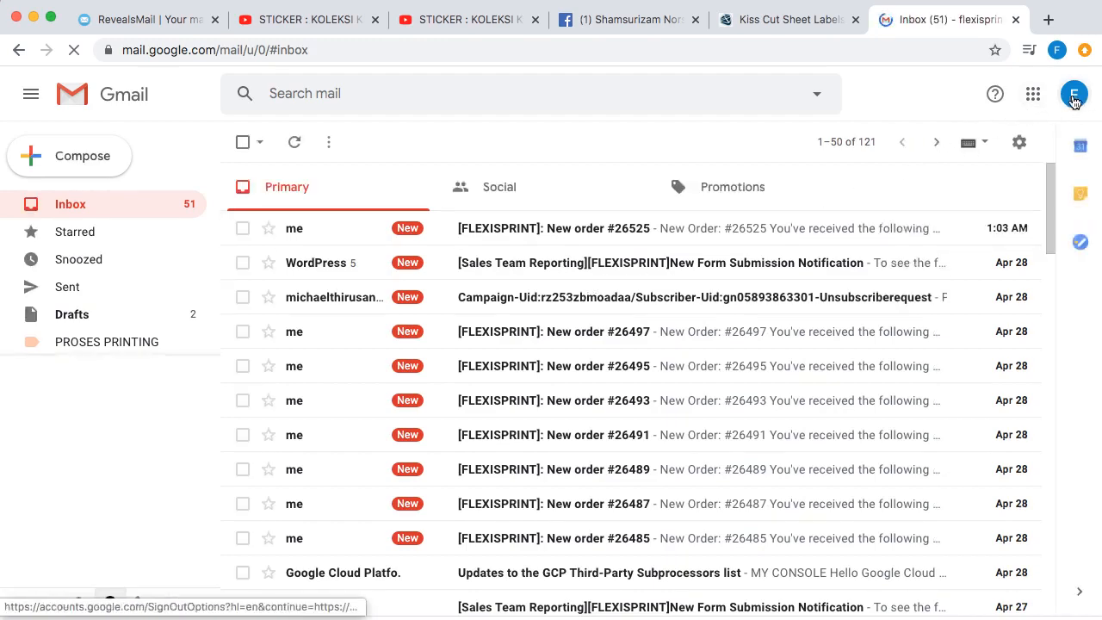
- Switch Gmail to the test subscriber's account and open the "Video Rahsia Buat Sticker Label Dengan Pantas" email
{"action": "left_click", "coordinate": [1074, 98]}
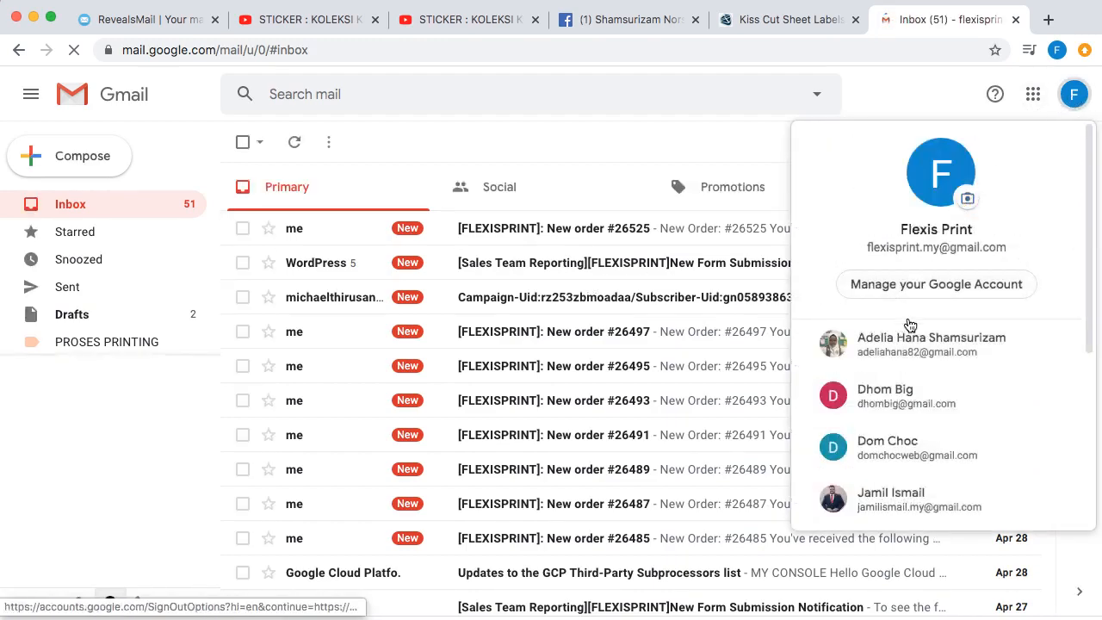
{"action": "scroll", "coordinate": [919, 411], "scroll_direction": "down", "scroll_amount": 4}
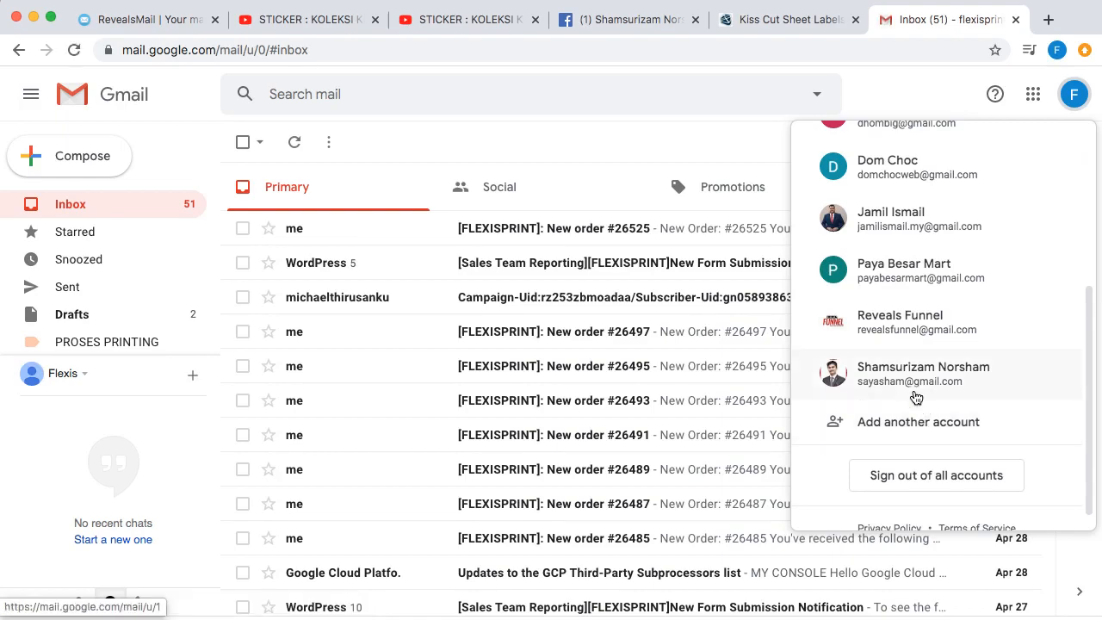
{"action": "left_click", "coordinate": [910, 381]}
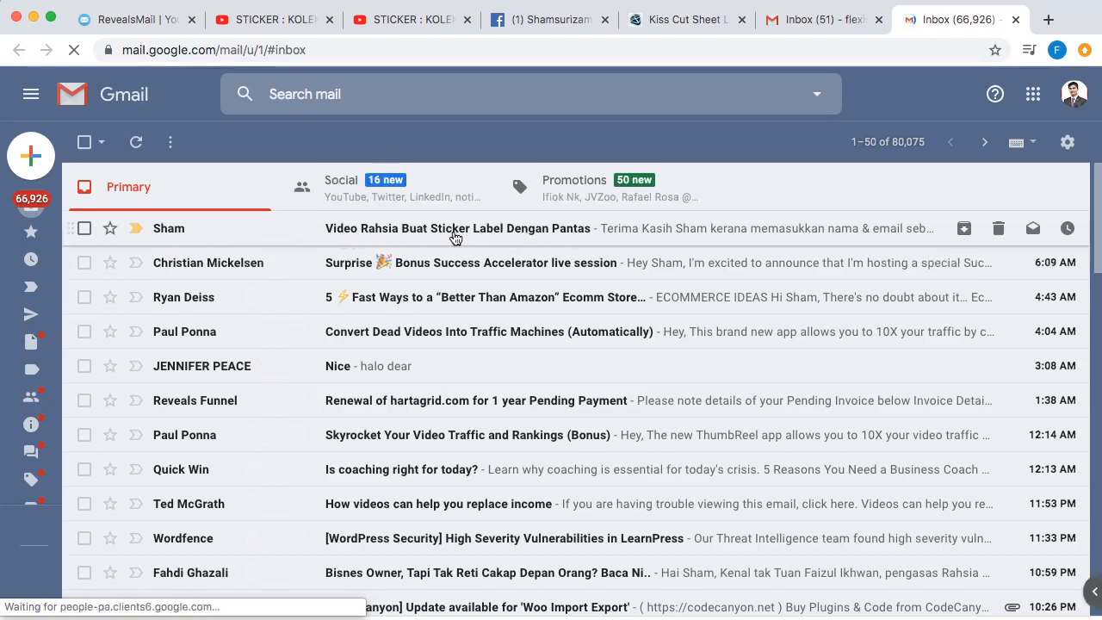
{"action": "left_click", "coordinate": [413, 239]}
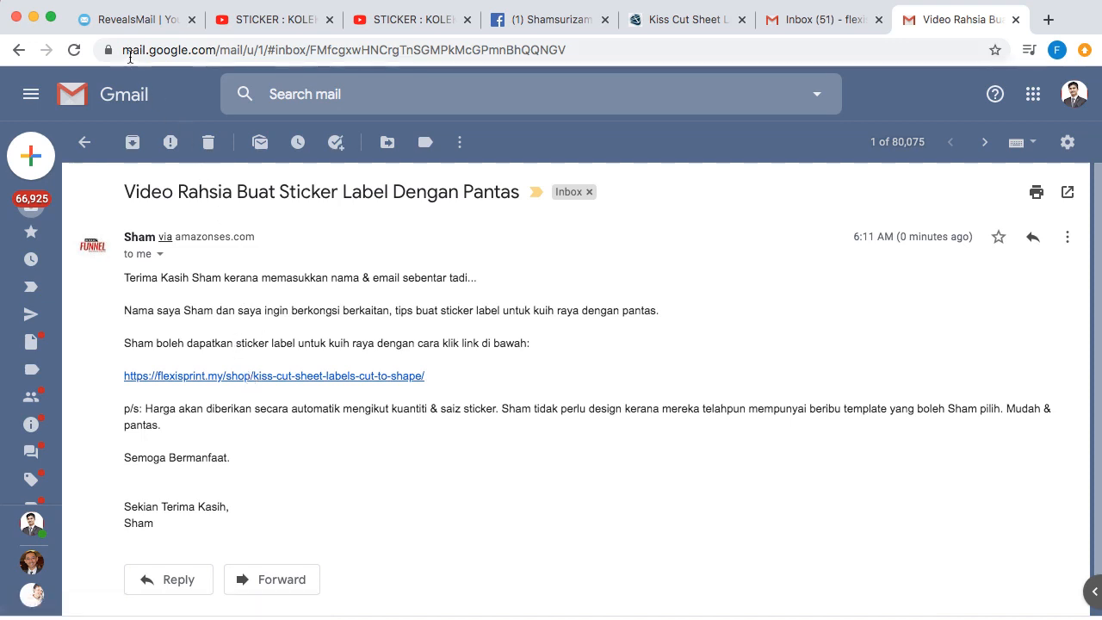
- Switch back to RevealsMail and open the Subscribe form page of the Sticker Label list for editing
{"action": "left_click", "coordinate": [131, 24]}
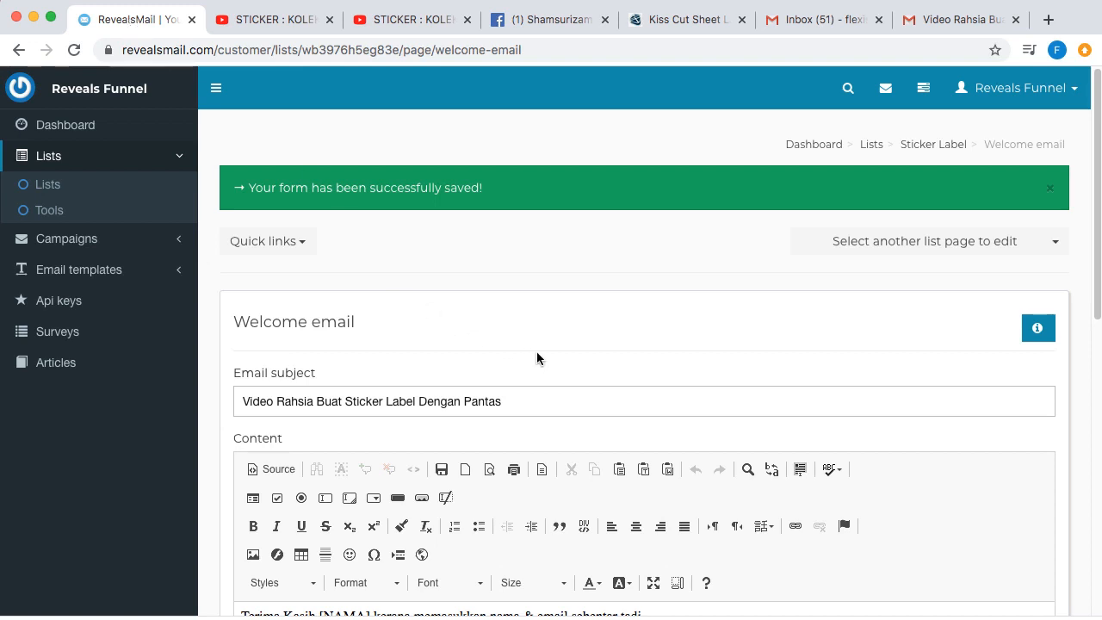
{"action": "scroll", "coordinate": [535, 358], "scroll_direction": "down", "scroll_amount": 1}
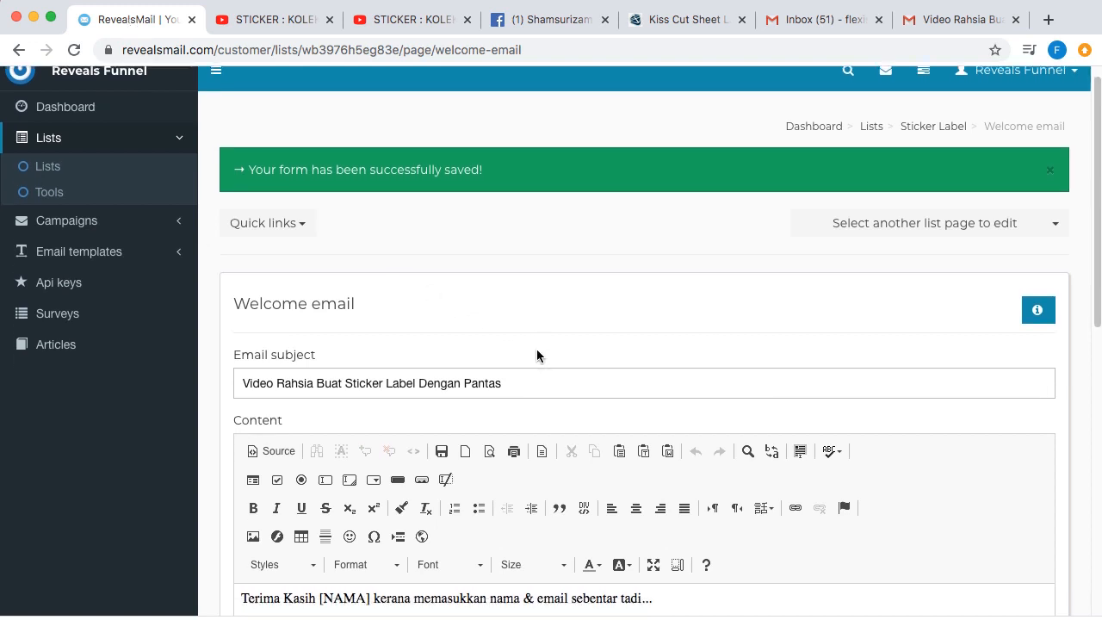
{"action": "left_click", "coordinate": [917, 129]}
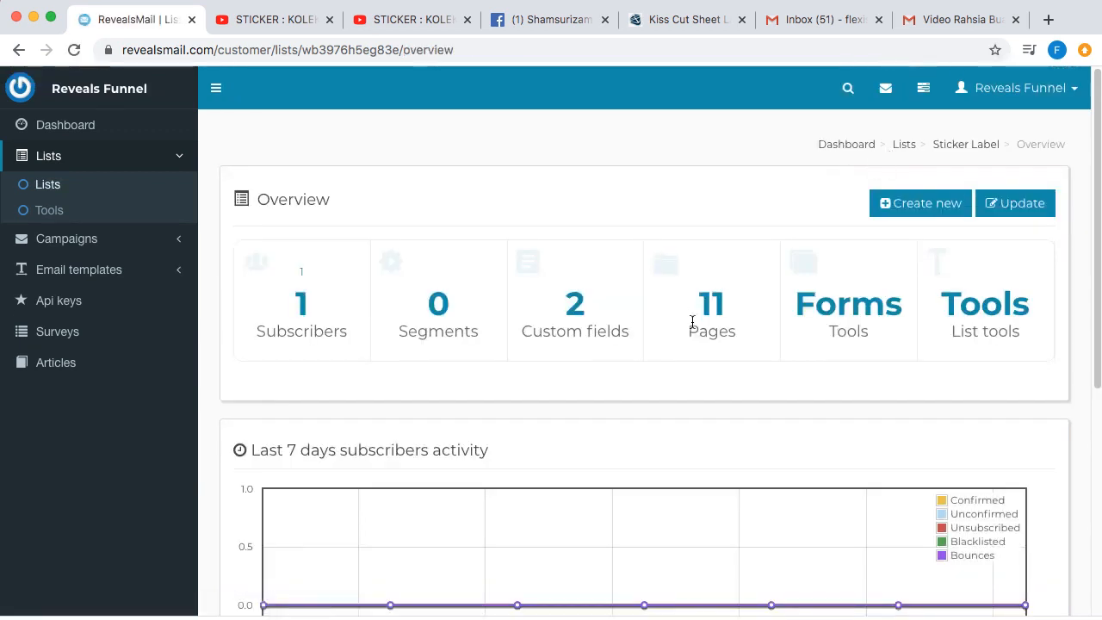
{"action": "left_click", "coordinate": [711, 312]}
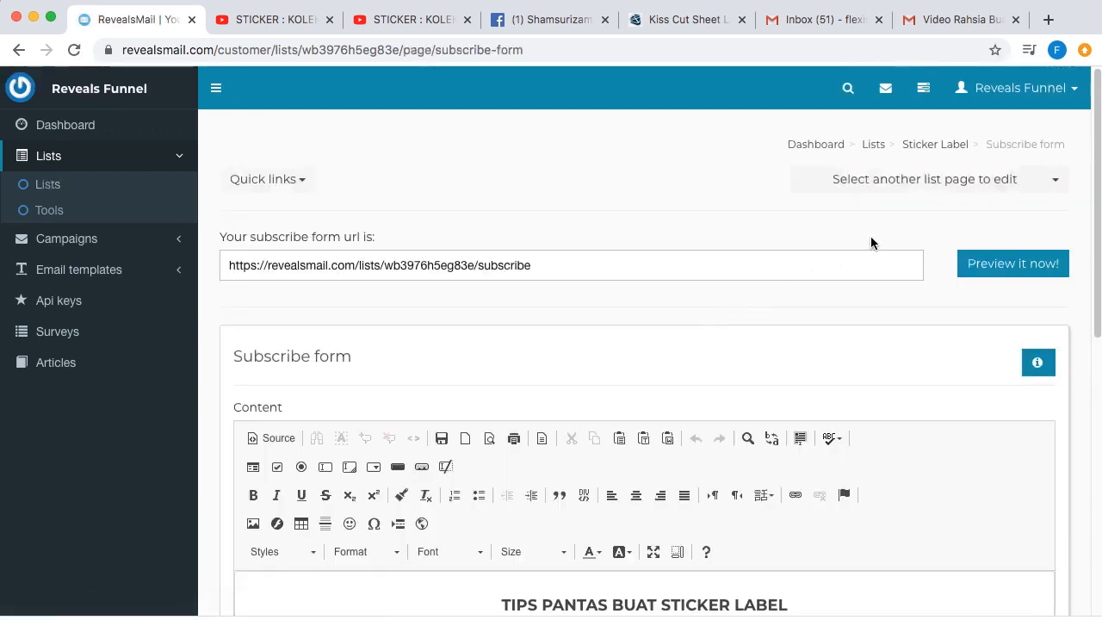
- Insert the line "Pastikan anda buka email setelah menonton video rahsia buat sticker label dengan pantas & mudah." above "Sila masukkan" in the form content
{"action": "scroll", "coordinate": [770, 413], "scroll_direction": "down", "scroll_amount": 5}
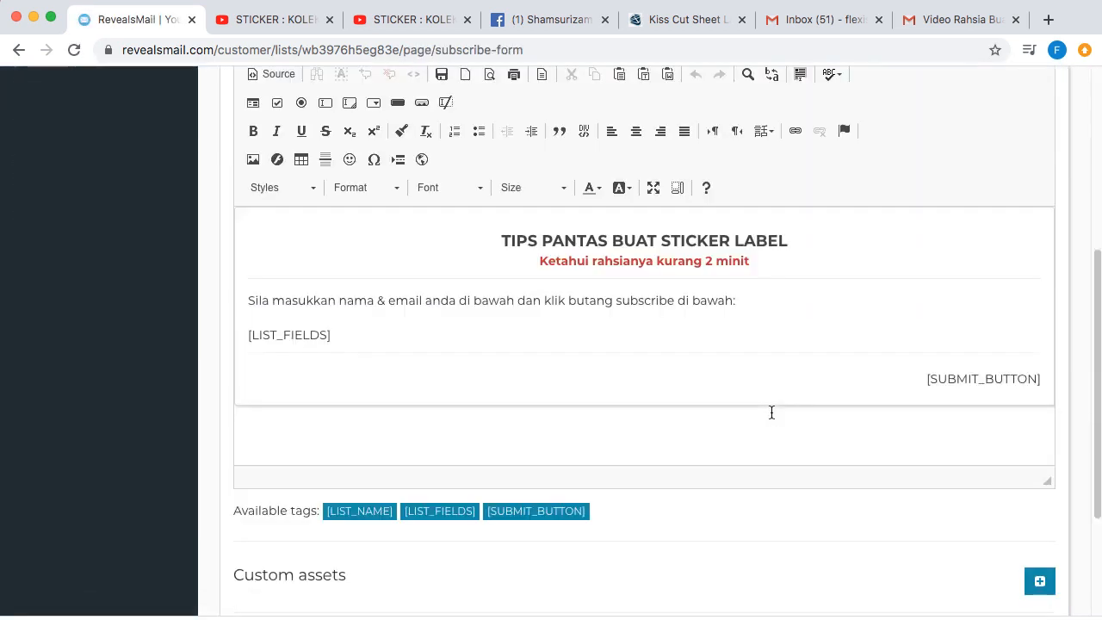
{"action": "left_click", "coordinate": [248, 300]}
{"action": "key", "text": "Return"}
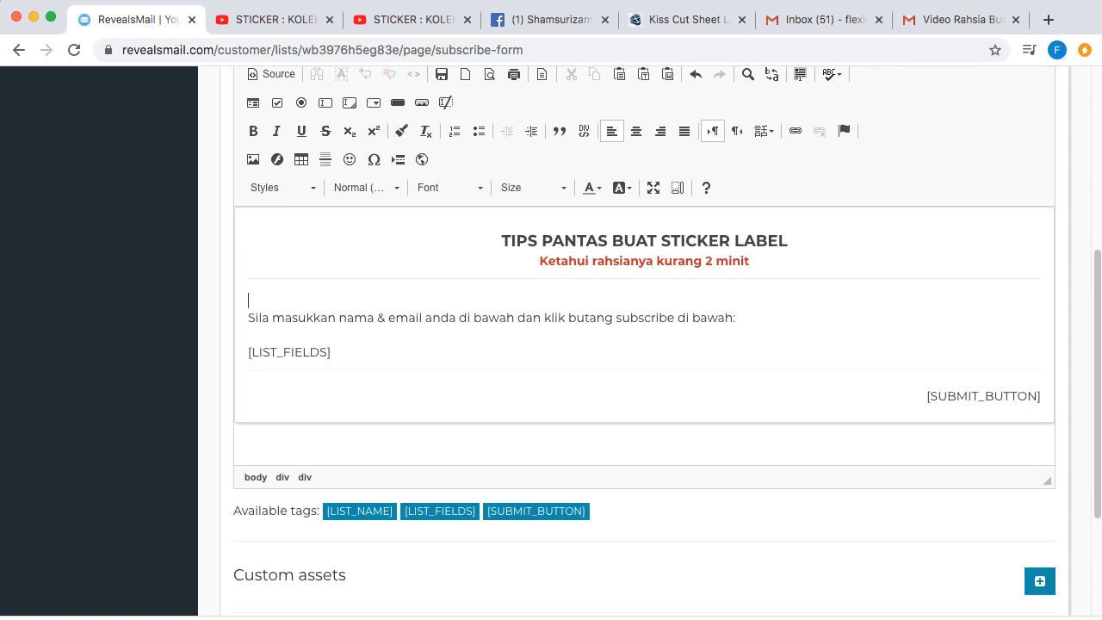
{"action": "type", "text": "POa"}
{"action": "key", "text": "BackSpace"}
{"action": "key", "text": "BackSpace"}
{"action": "type", "text": "astikan anda buka email"}
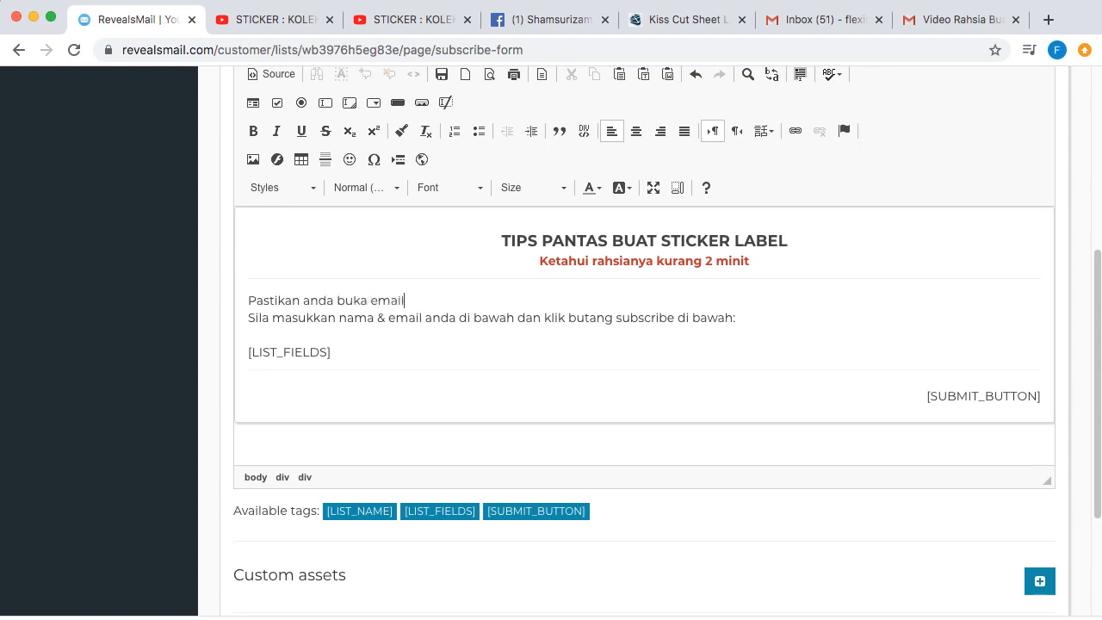
{"action": "type", "text": " setelah menonton video"}
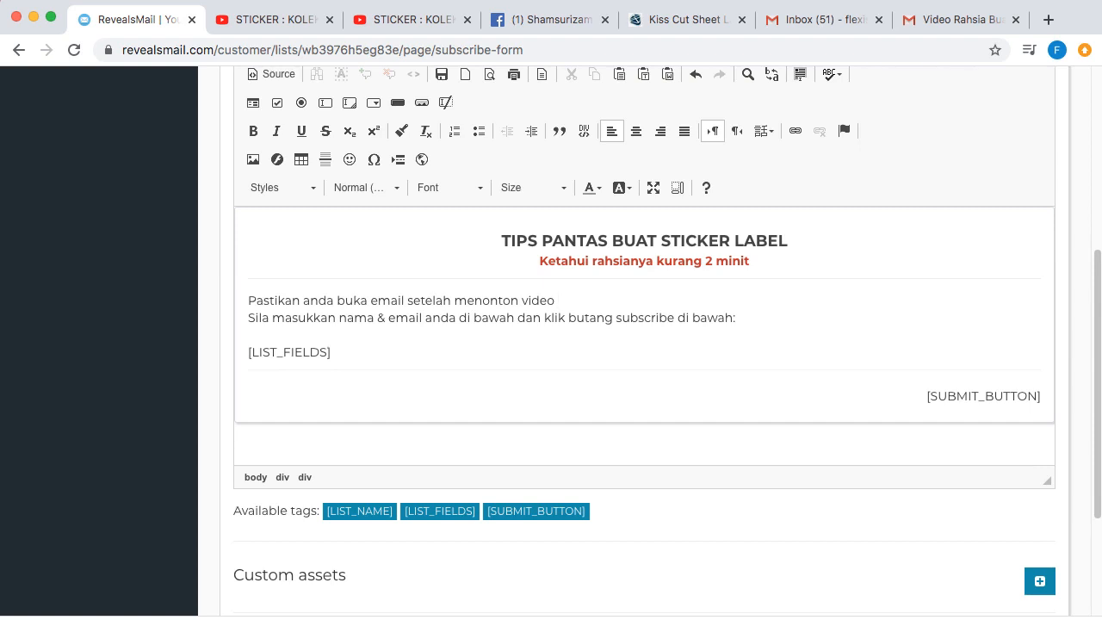
{"action": "type", "text": " rahsia buat sticker label"}
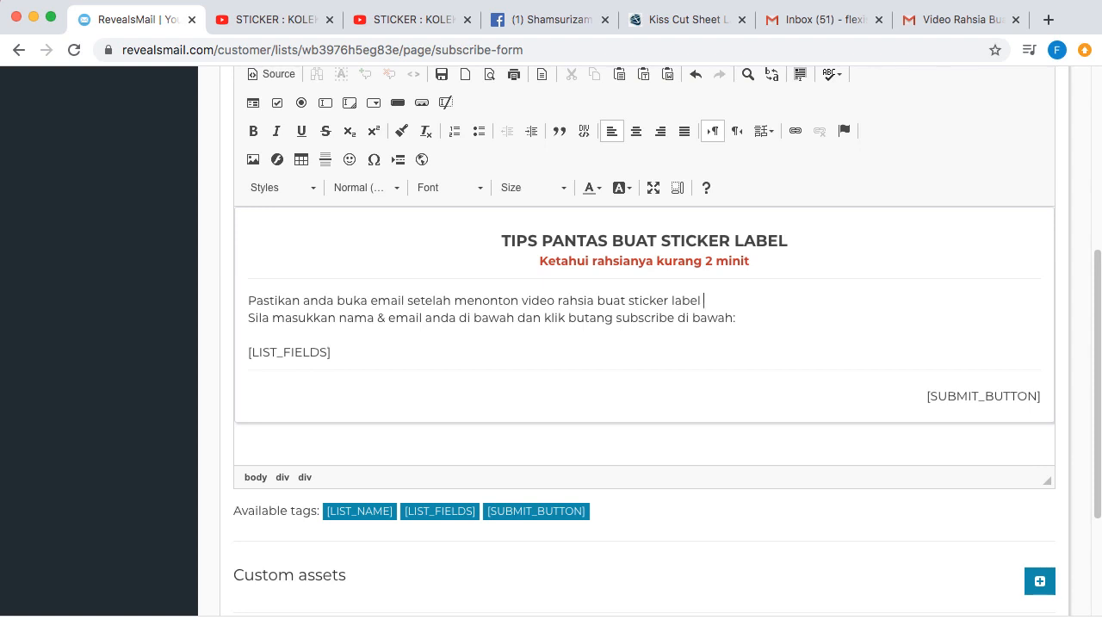
{"action": "type", "text": "dengan pantas & mudah."}
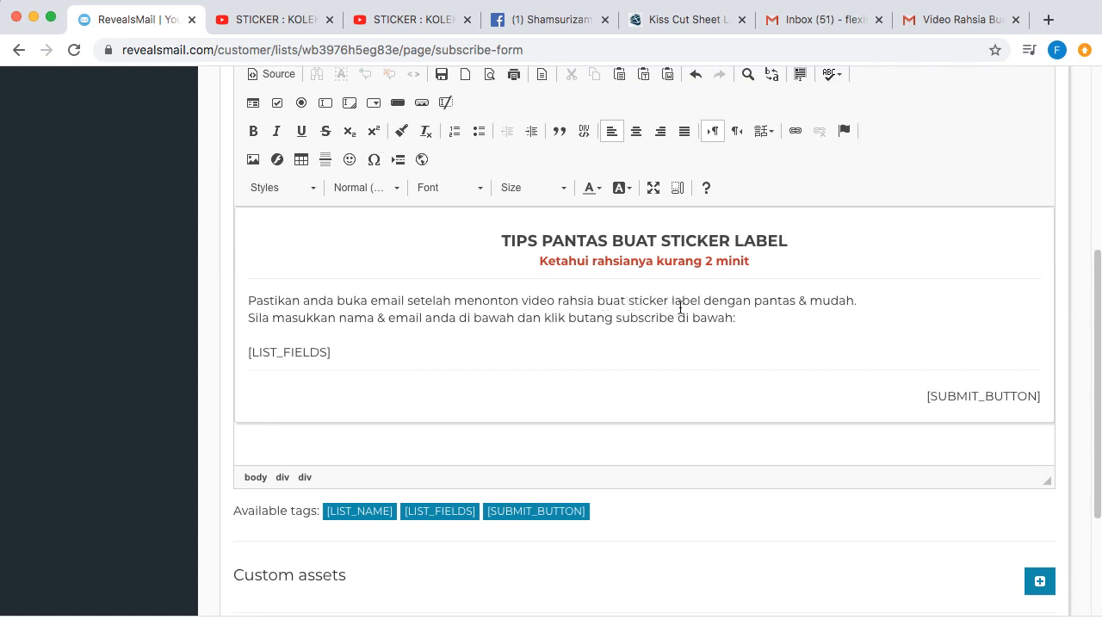
- Add a blank line below the "Pastikan anda buka email" sentence and make that sentence bold
{"action": "key", "text": "Return"}
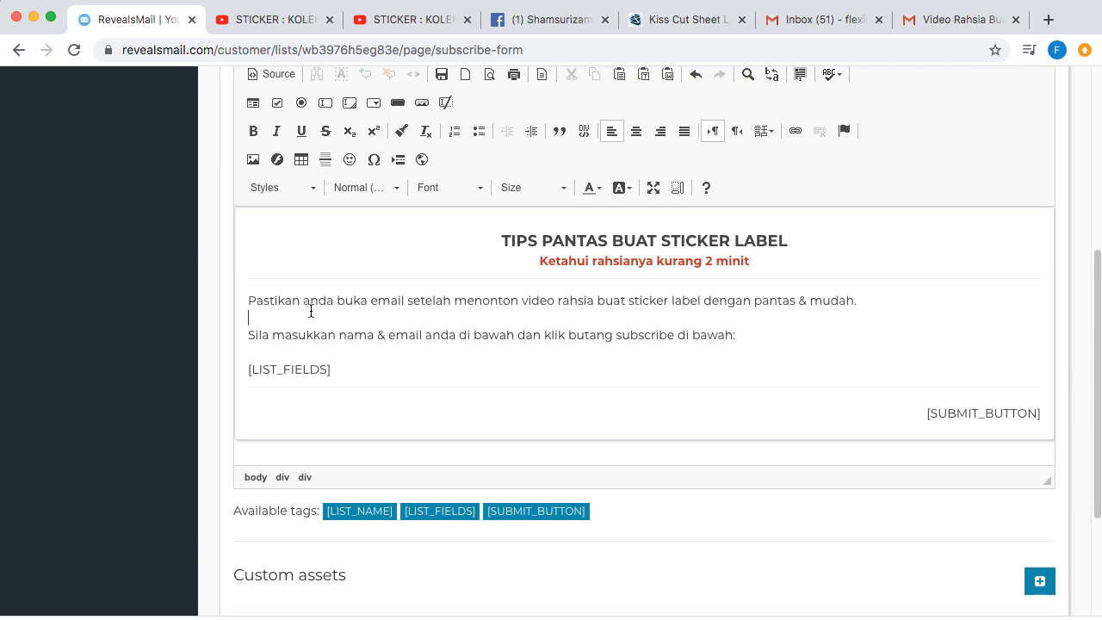
{"action": "left_click_drag", "start_coordinate": [248, 301], "coordinate": [860, 302]}
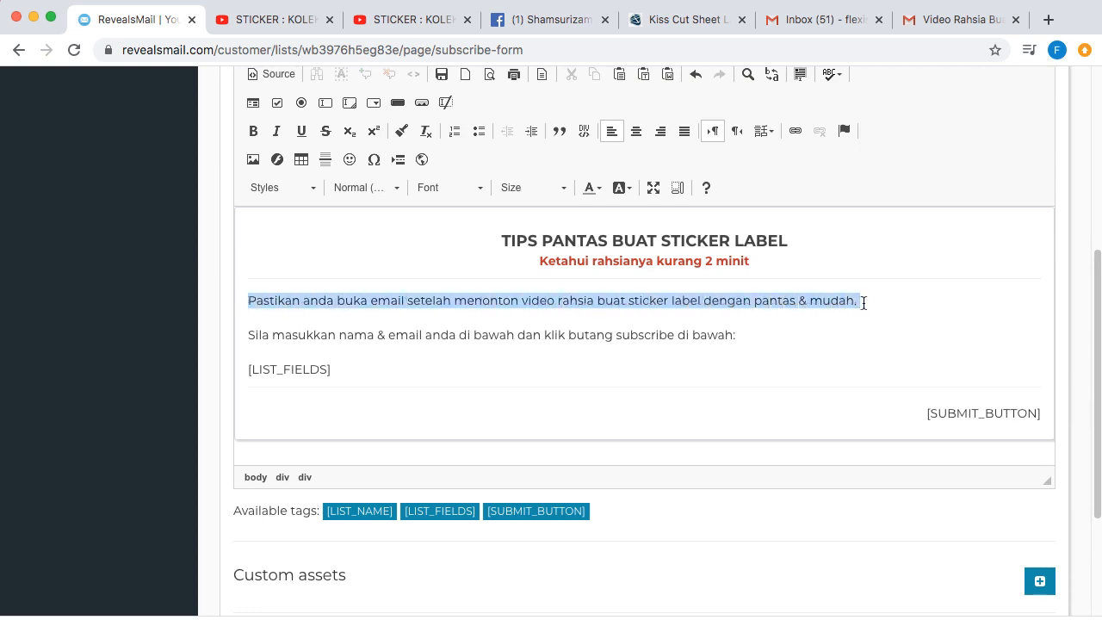
{"action": "left_click", "coordinate": [253, 131]}
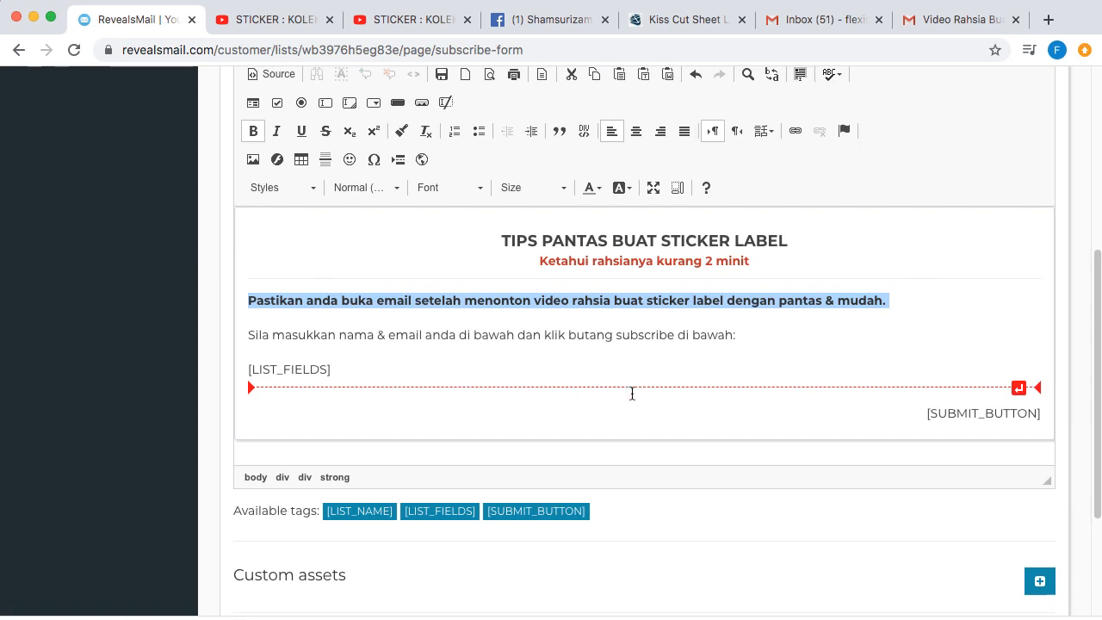